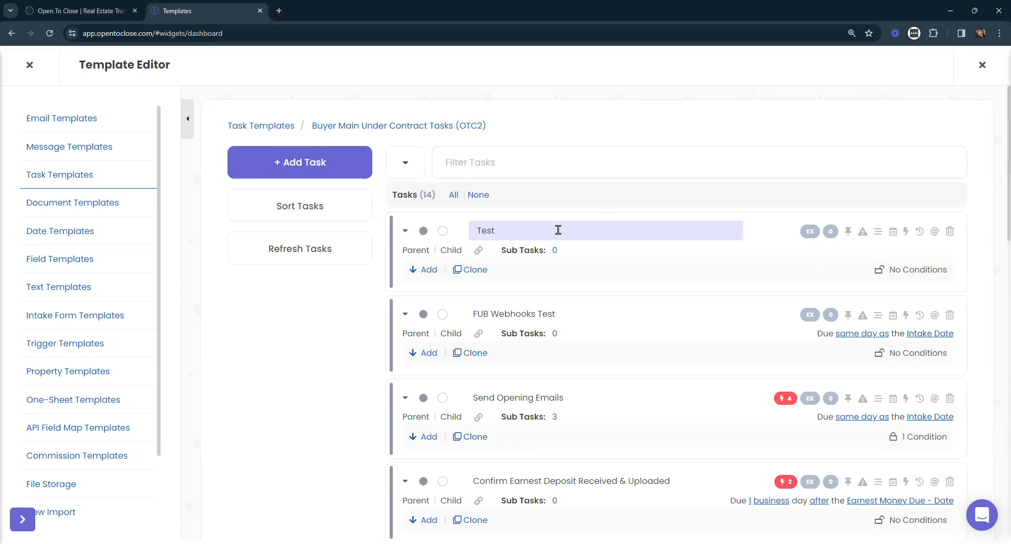
- Finish editing the Test task's title and show its color choices
key("Return")
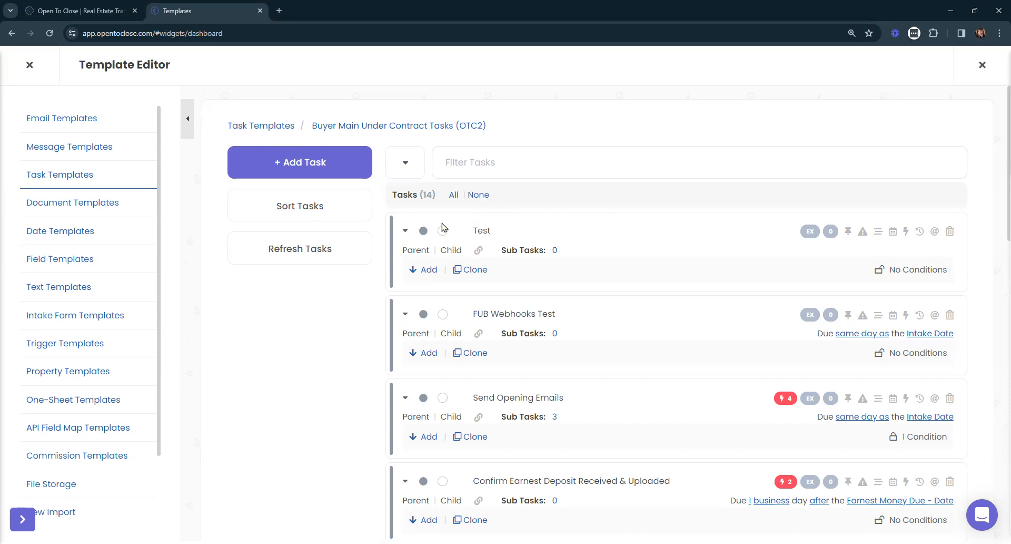
left_click(424, 232)
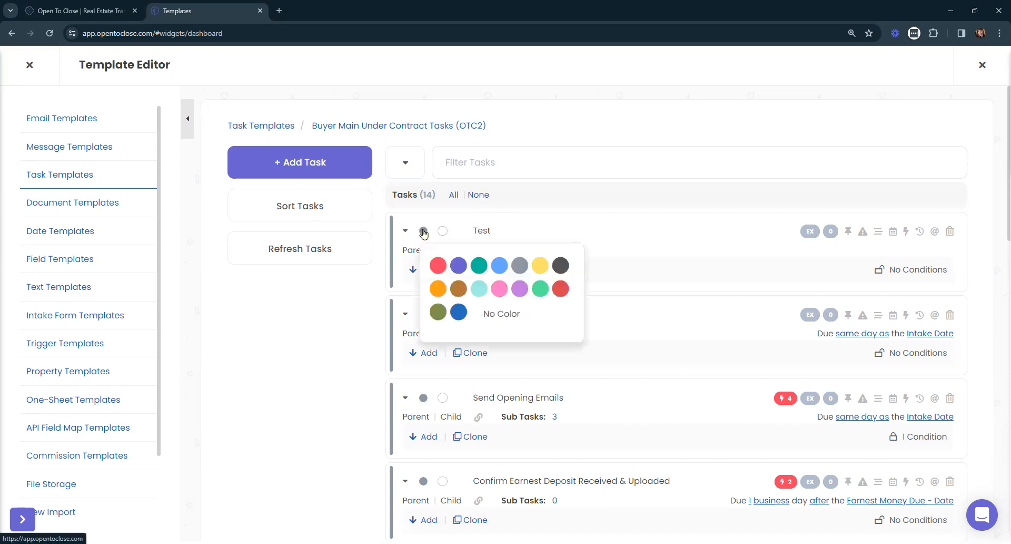
- Select all tasks, look at the bulk change and color options, and dismiss them without applying anything
left_click(454, 195)
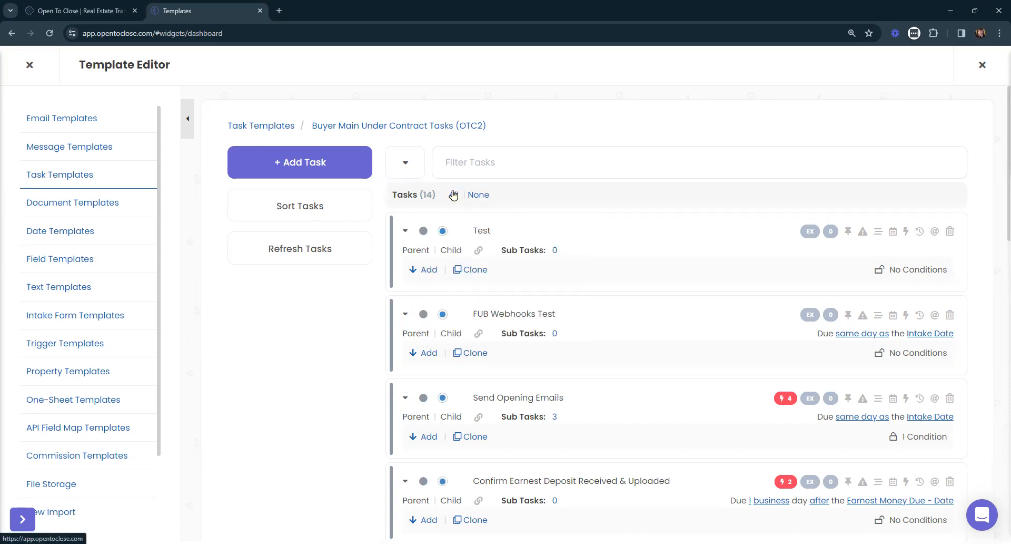
left_click(411, 469)
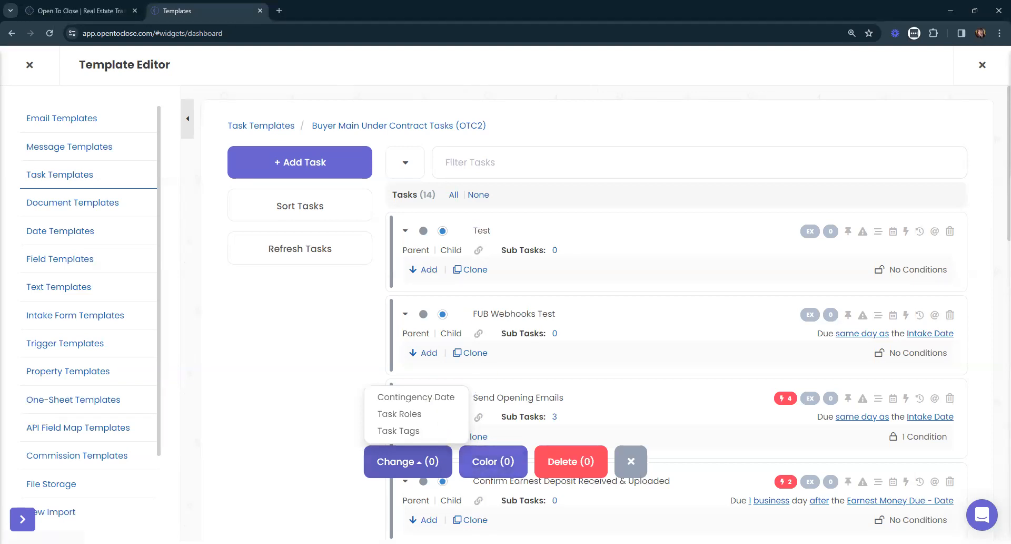
left_click(498, 464)
left_click(497, 464)
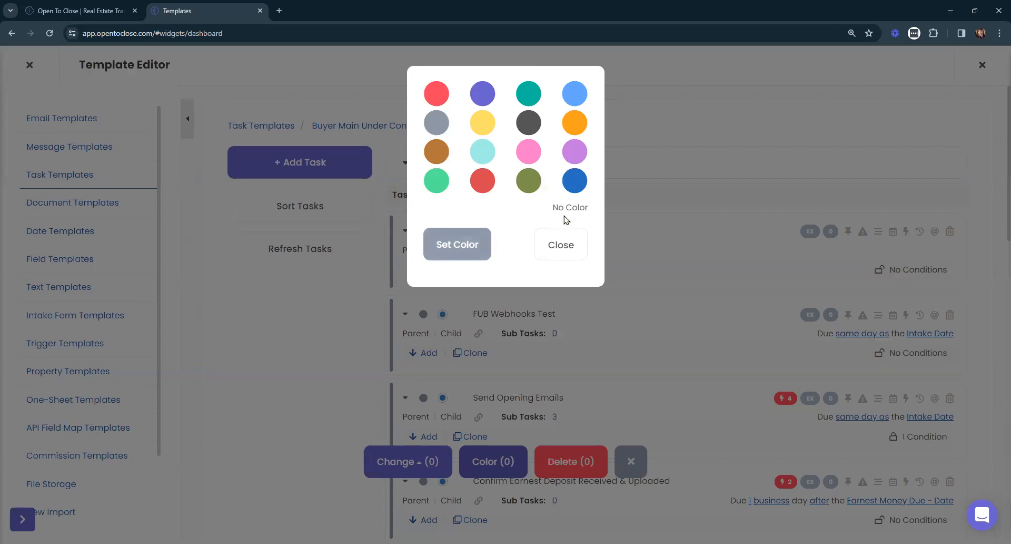
left_click(563, 248)
left_click(632, 462)
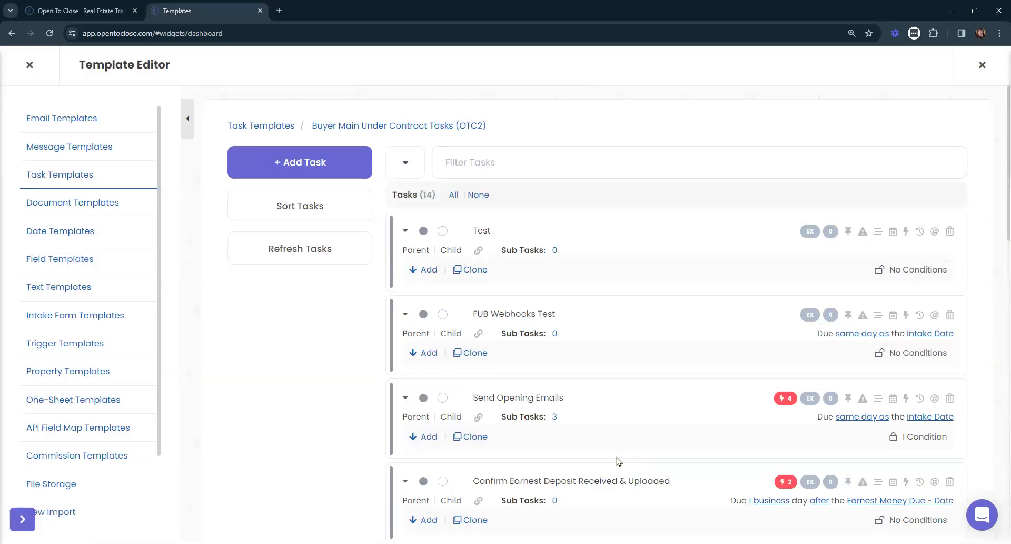
- Turn on the EX setting for the Test task and add the note "test" to it
left_click(811, 235)
left_click(830, 232)
left_click(641, 148)
type("test")
left_click(952, 153)
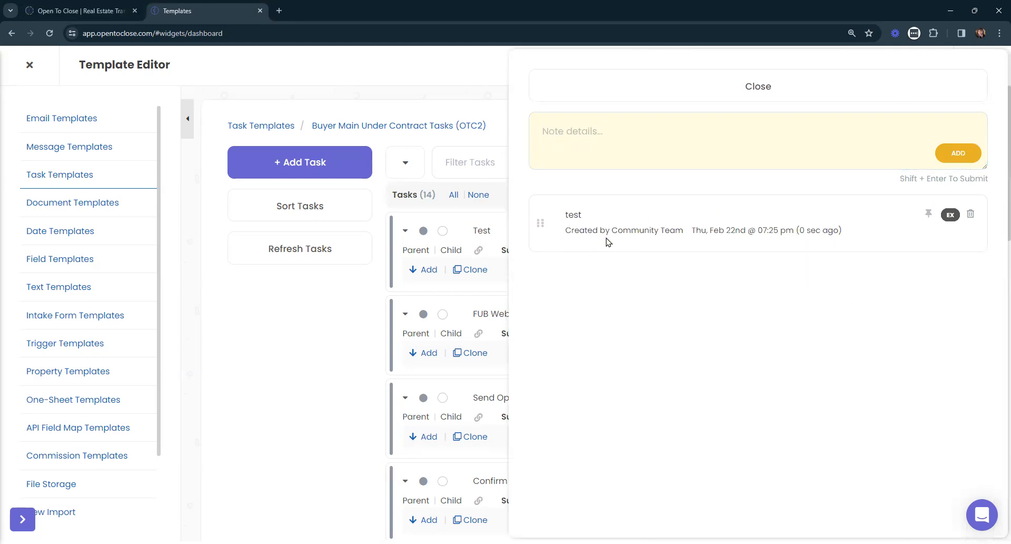
left_click(695, 90)
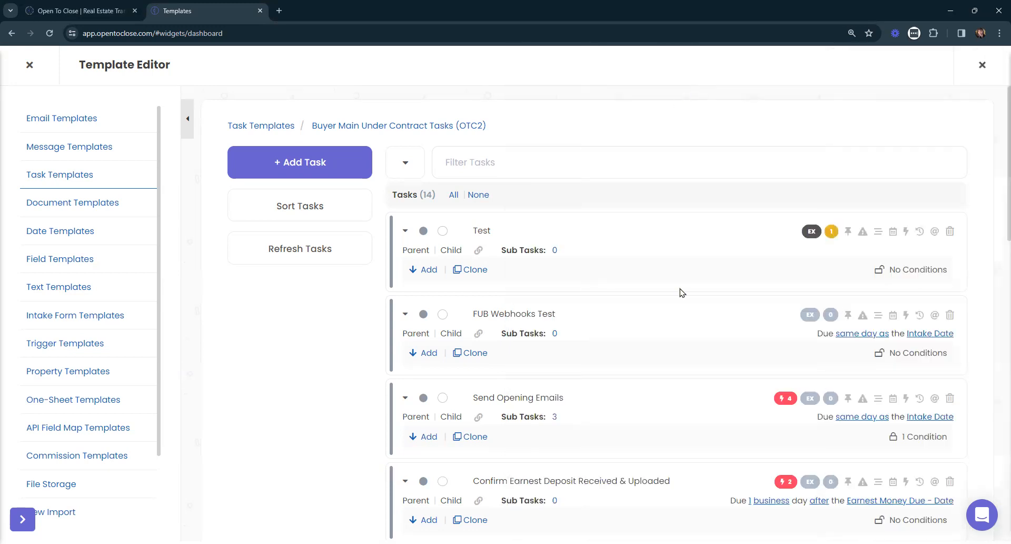
- Delete the "test" note from the Test task and close its notes
left_click(833, 232)
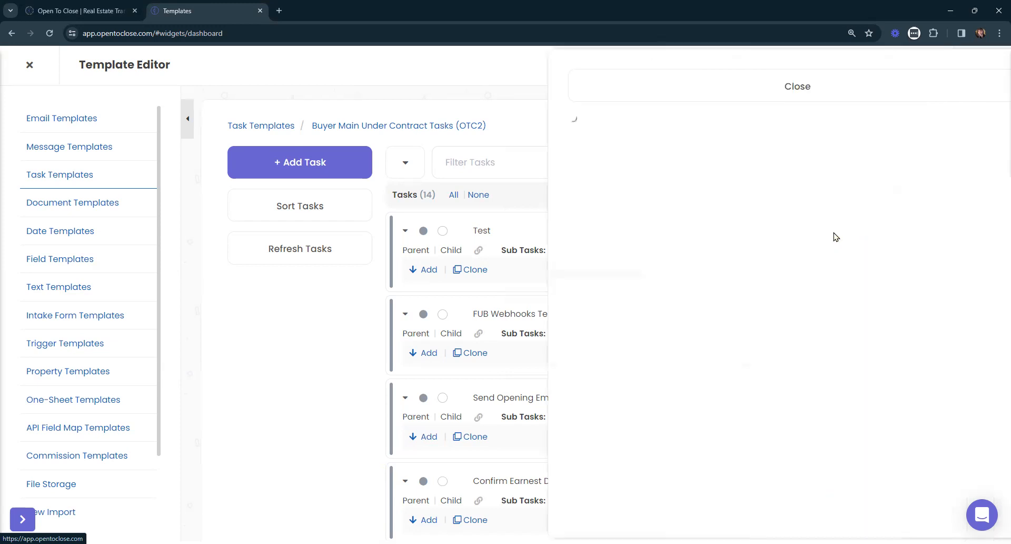
left_click(972, 216)
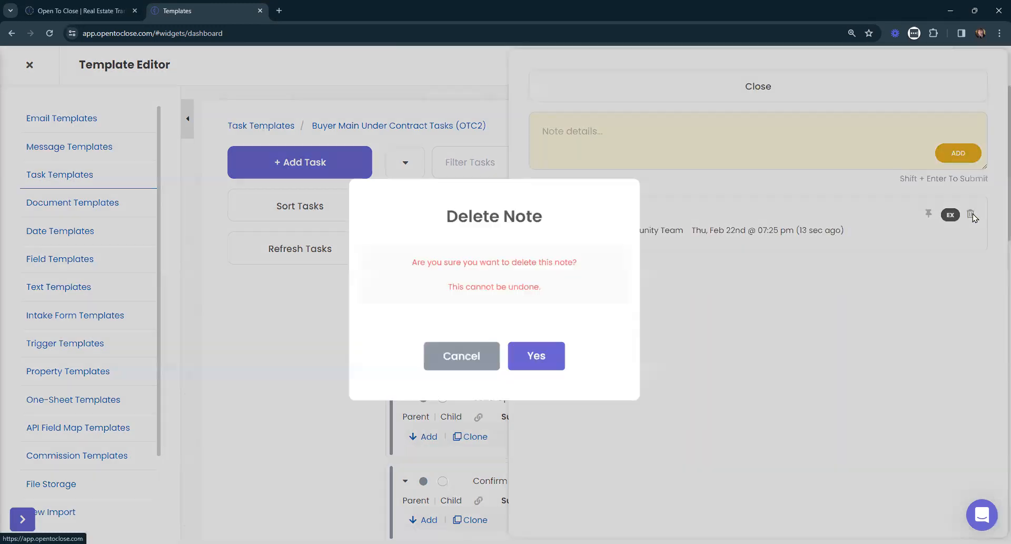
left_click(564, 359)
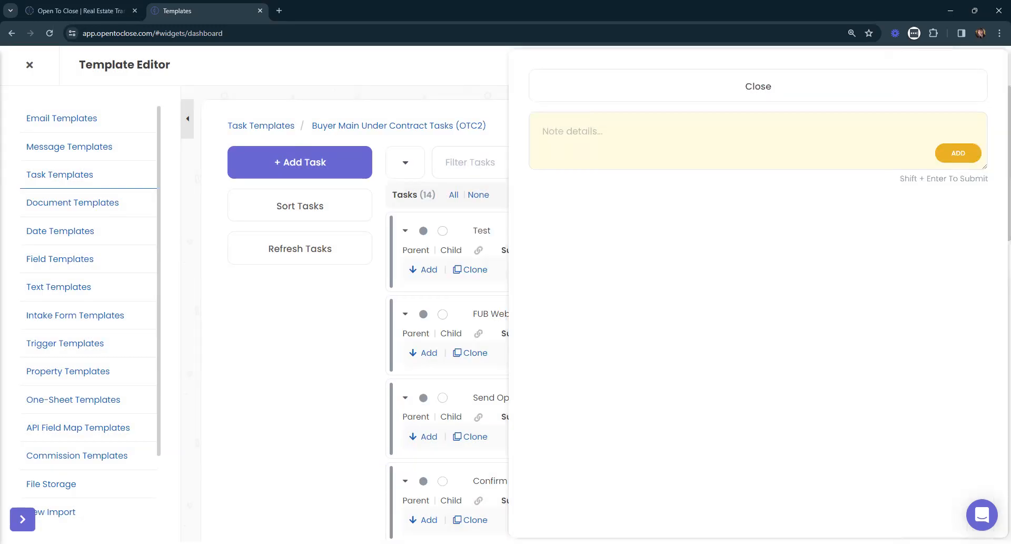
left_click(658, 94)
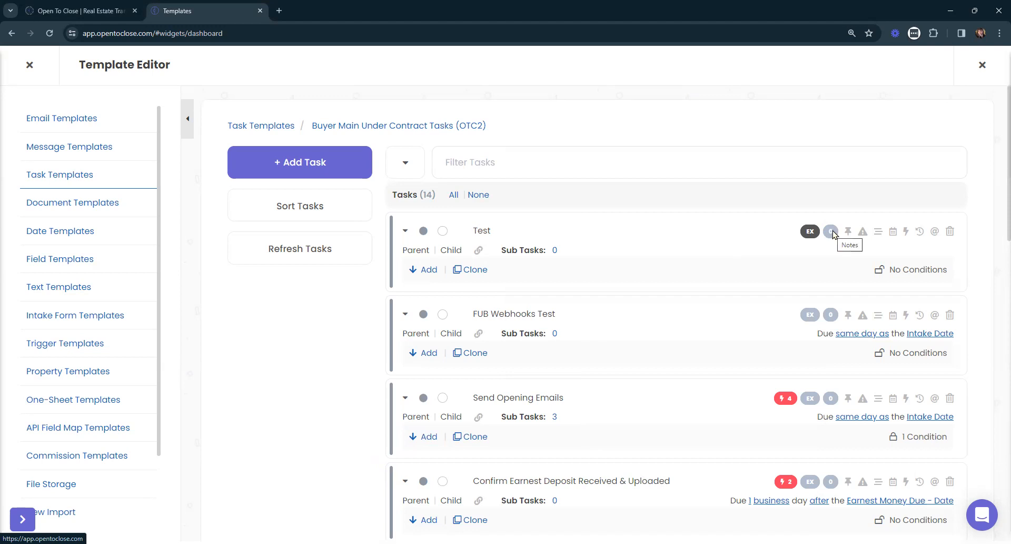
- Pin the Test task and unpin it again
left_click(848, 232)
left_click(848, 232)
- Try the New window and Current window options for a link in the Test task's internal details, and discard the link
left_click(878, 232)
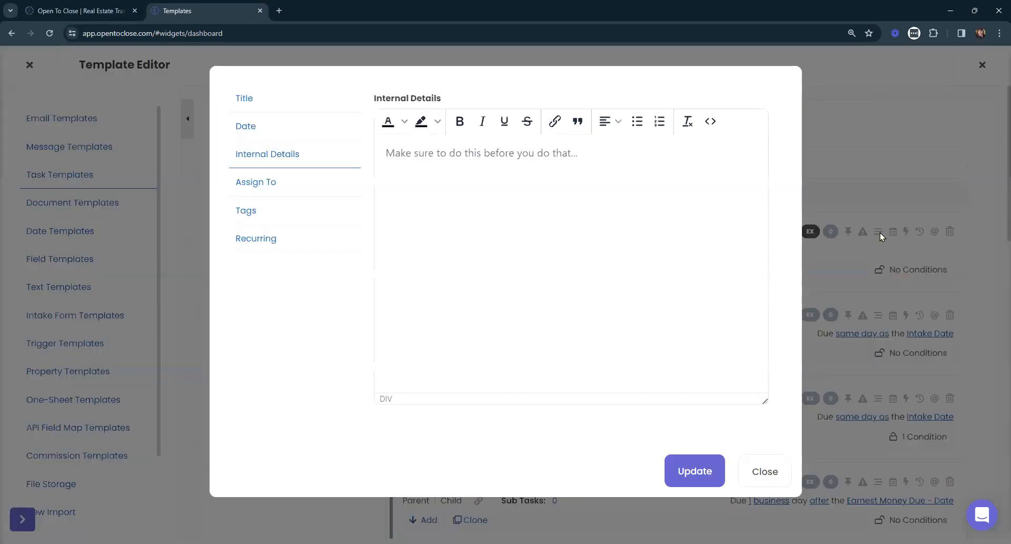
left_click_drag(427, 101, 327, 106)
left_click(555, 121)
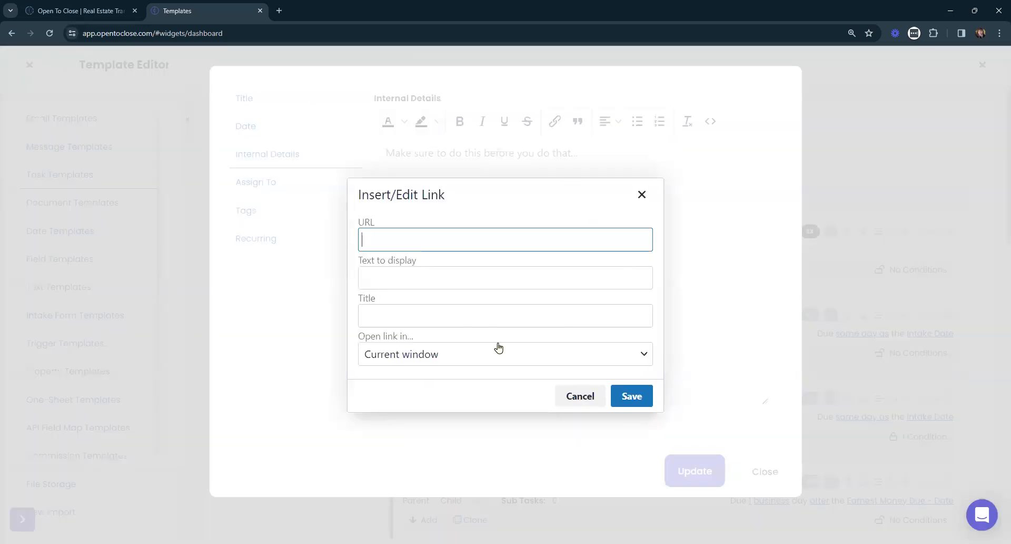
left_click(468, 358)
left_click(402, 401)
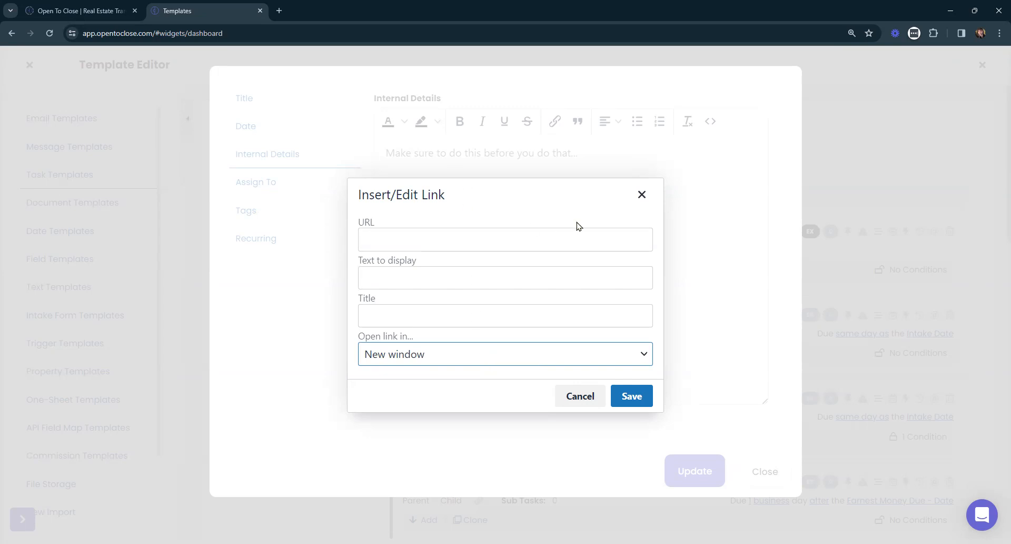
left_click(427, 359)
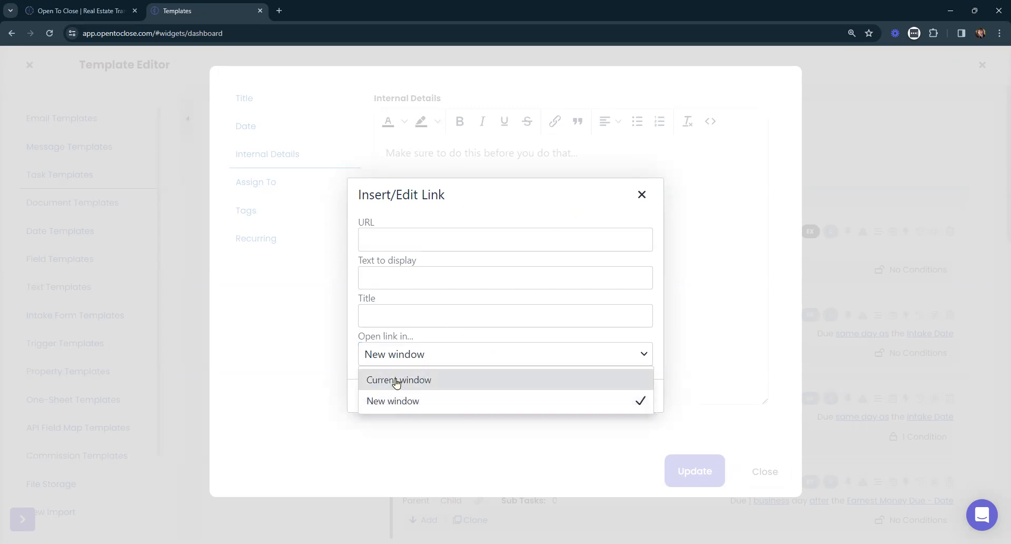
left_click(405, 383)
left_click(580, 395)
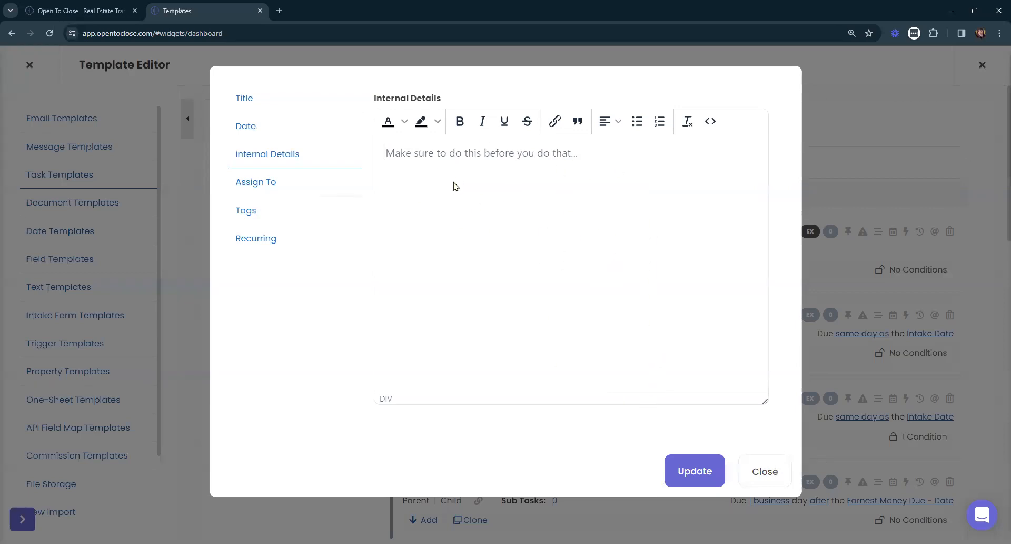
left_click(765, 475)
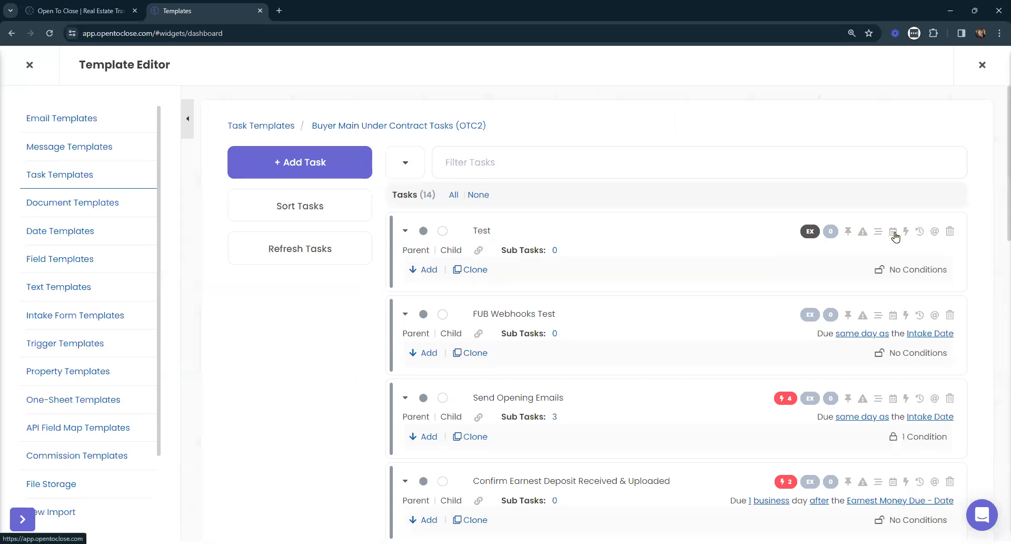
- Base the Test task's date calculation on a Property Date, with 3 days and the Business Day(s) time frame
left_click(894, 233)
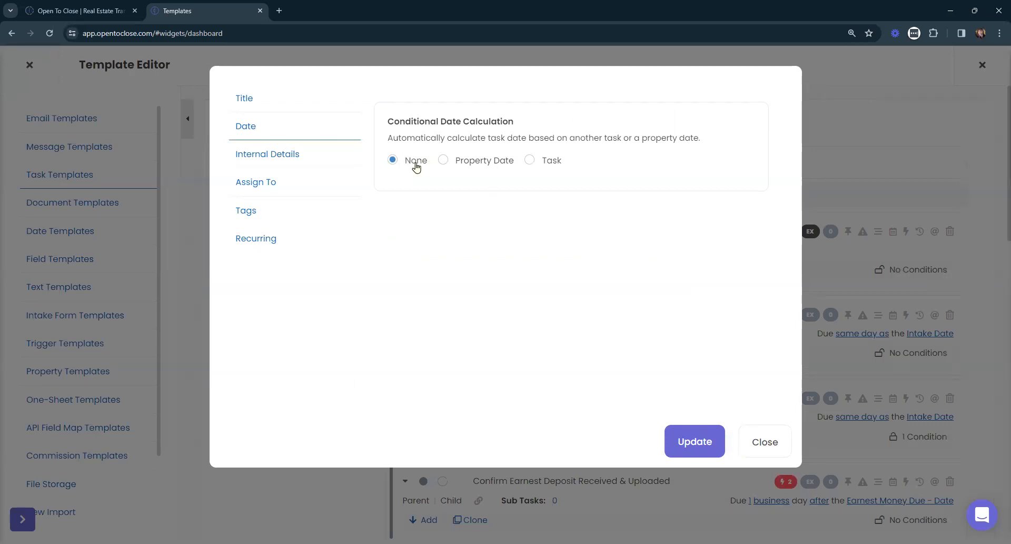
left_click(479, 167)
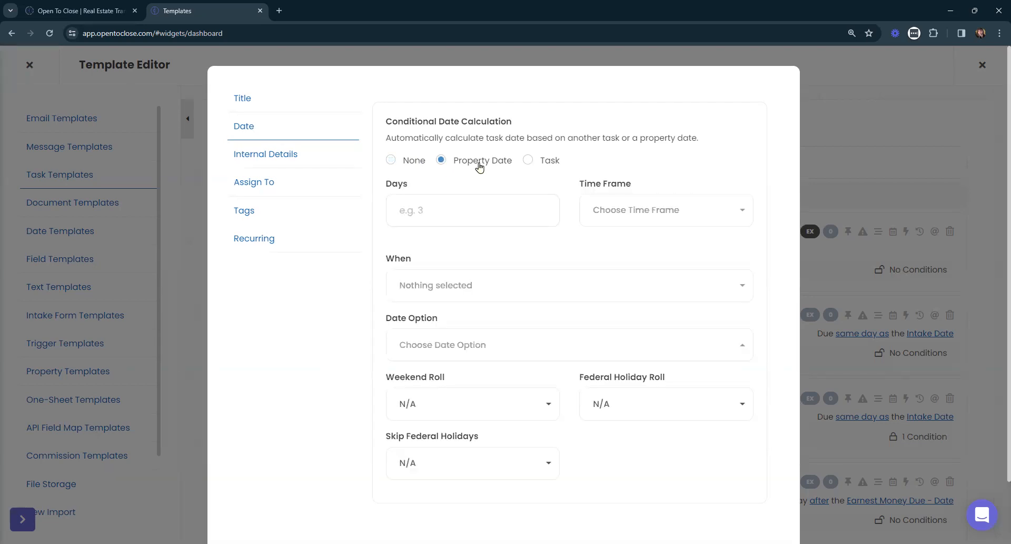
left_click(509, 210)
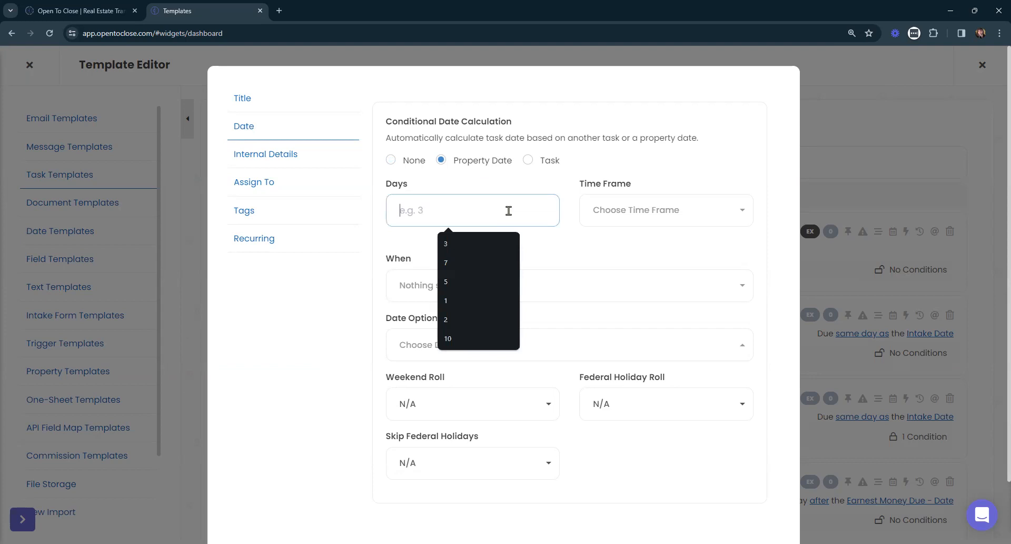
type("3")
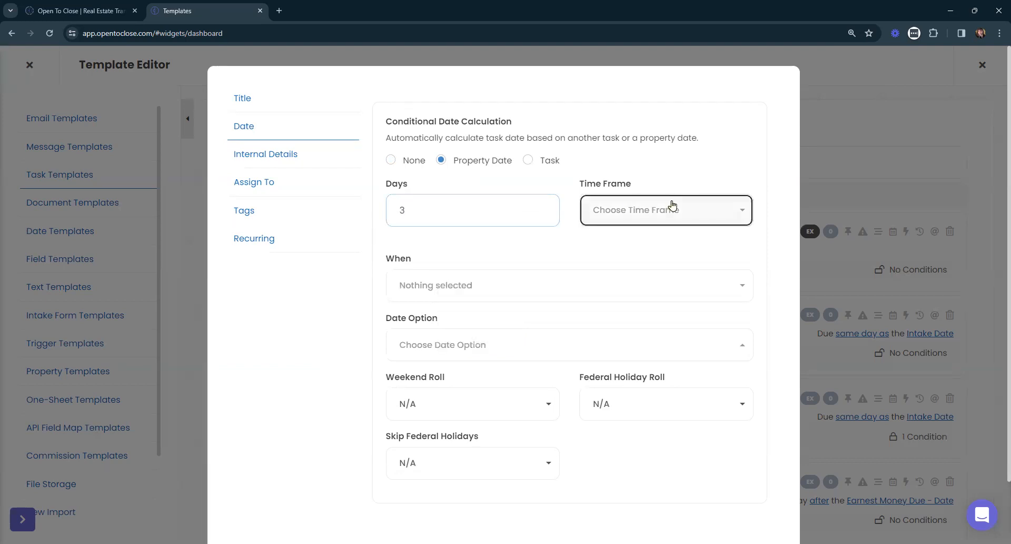
left_click(673, 205)
left_click(597, 294)
left_click(646, 217)
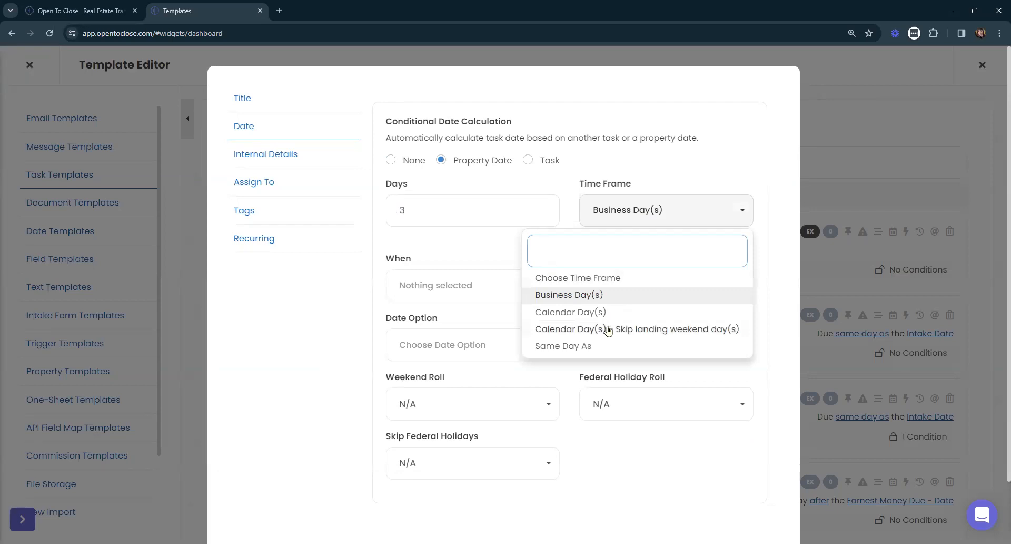
left_click(659, 209)
- Set the Test task's date calculation to fall After the Contract Date
left_click(457, 284)
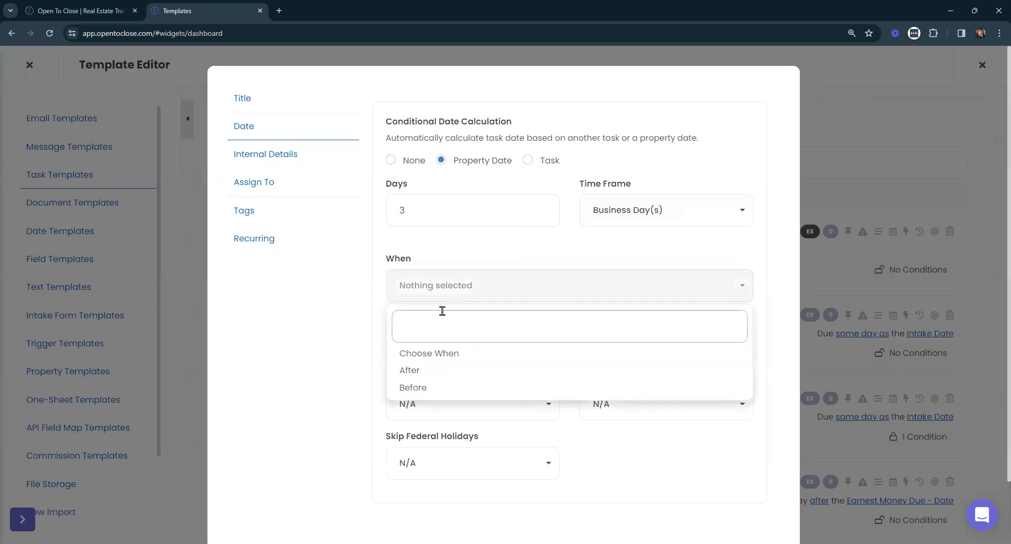
left_click(418, 376)
left_click(446, 343)
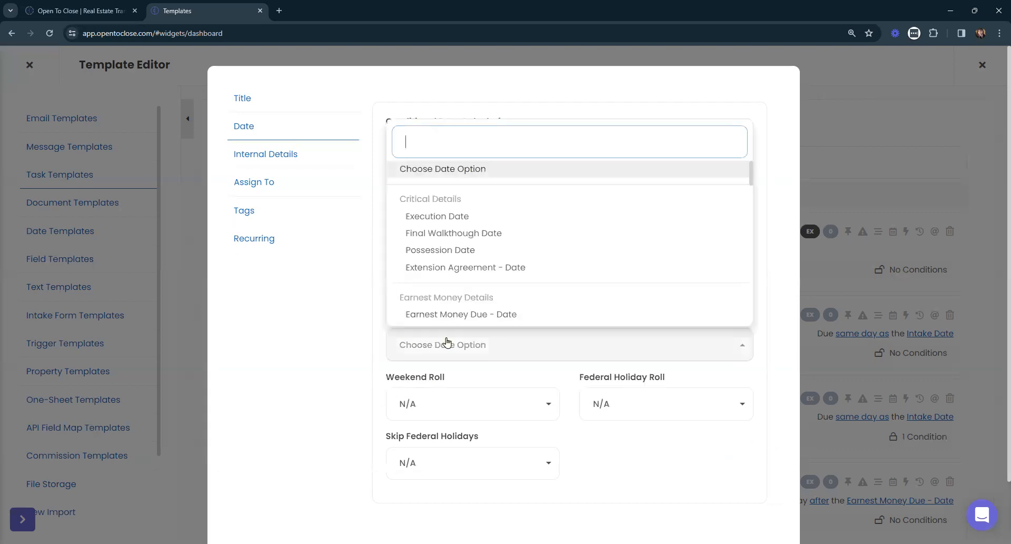
scroll(551, 226, "down", 2)
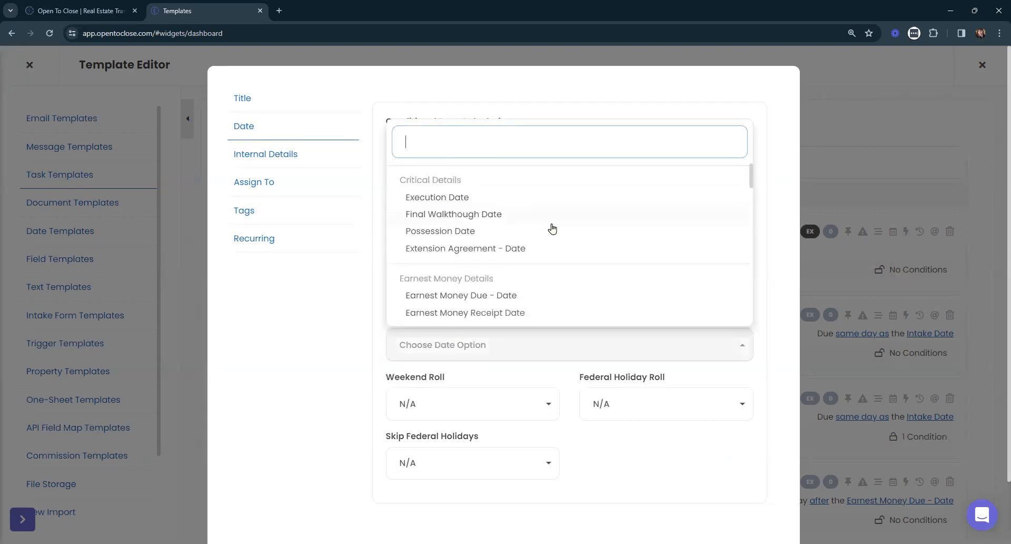
scroll(550, 227, "down", 2)
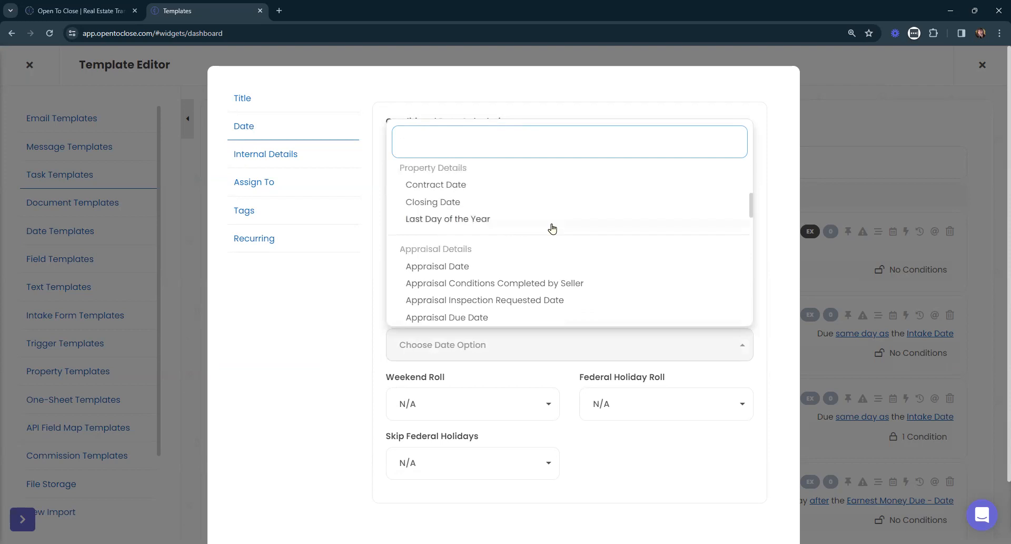
left_click(456, 185)
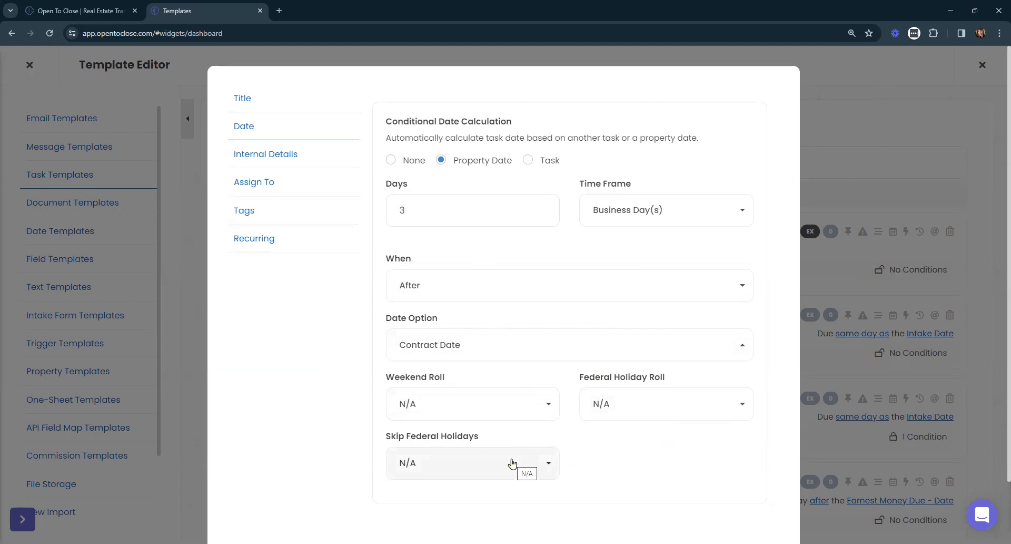
- Try Roll Back for both the weekend roll and the federal holiday roll, and close the Test task's date settings without updating
left_click(514, 409)
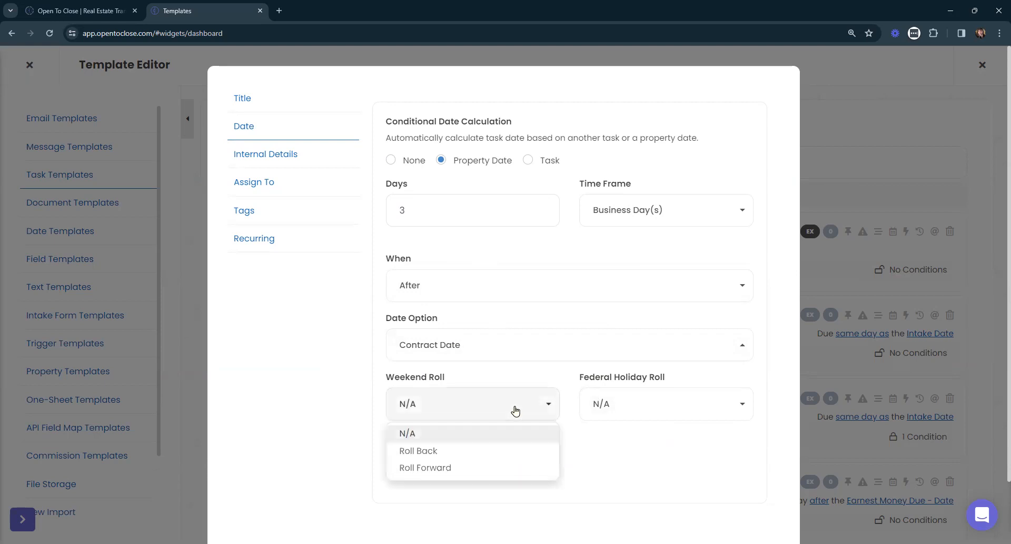
left_click(441, 452)
left_click(627, 408)
left_click(616, 451)
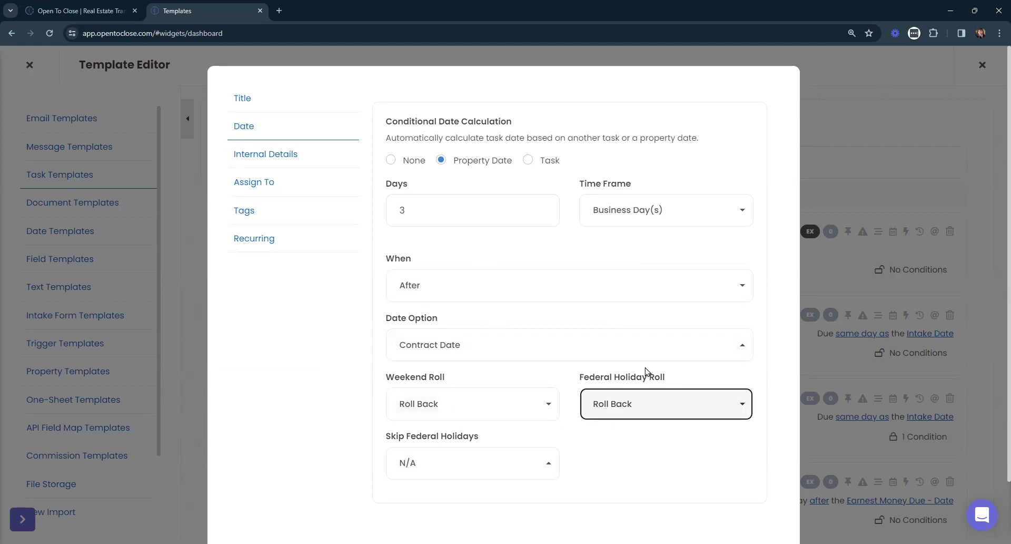
scroll(664, 312, "down", 2)
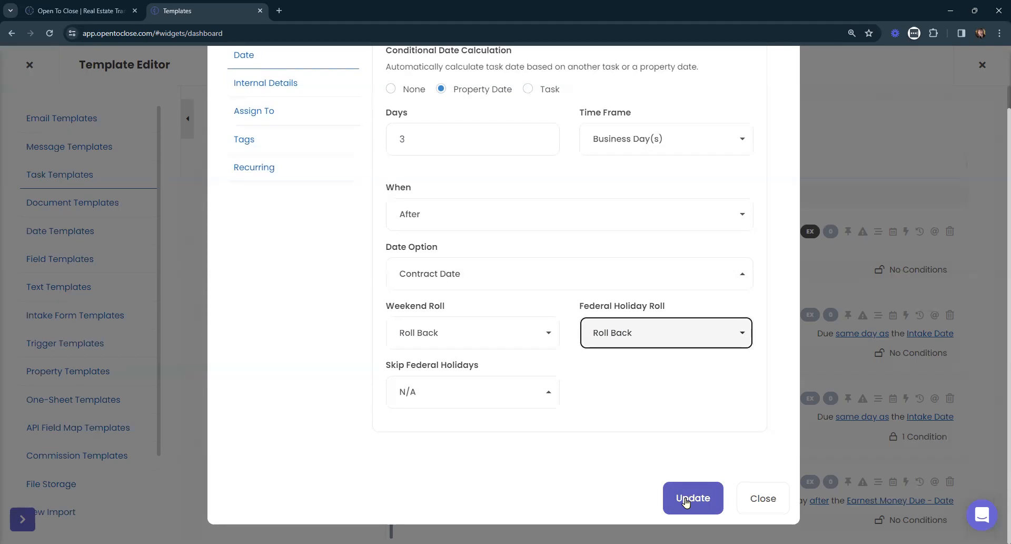
left_click(762, 501)
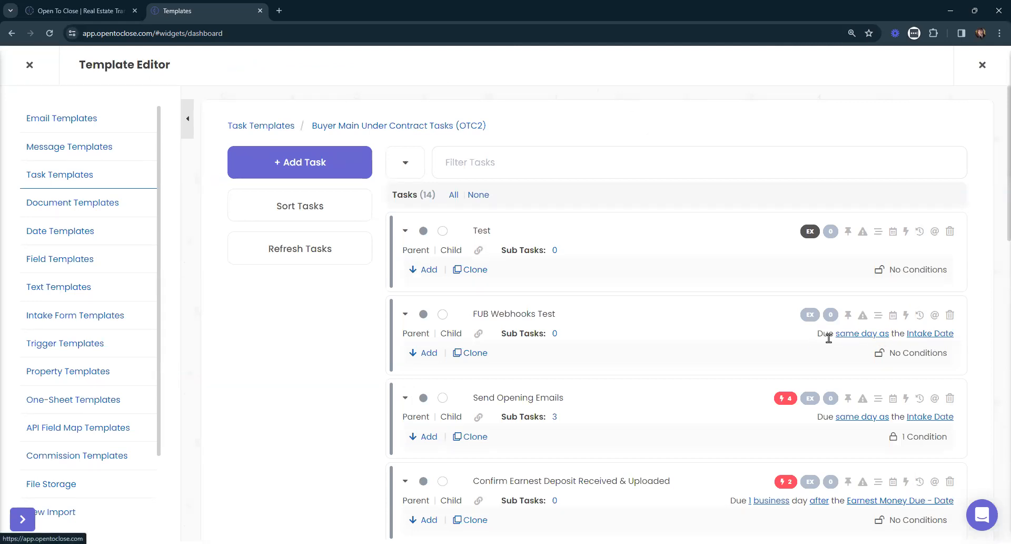
- Review the FUB Webhooks Test task's conditional date settings and its time frame options, and close them without updating
left_click(893, 316)
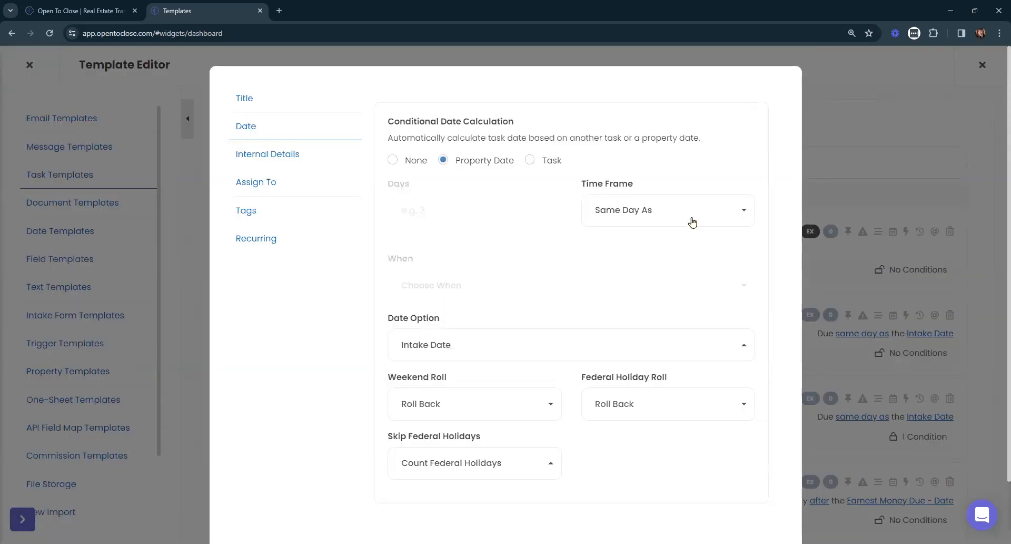
left_click(638, 217)
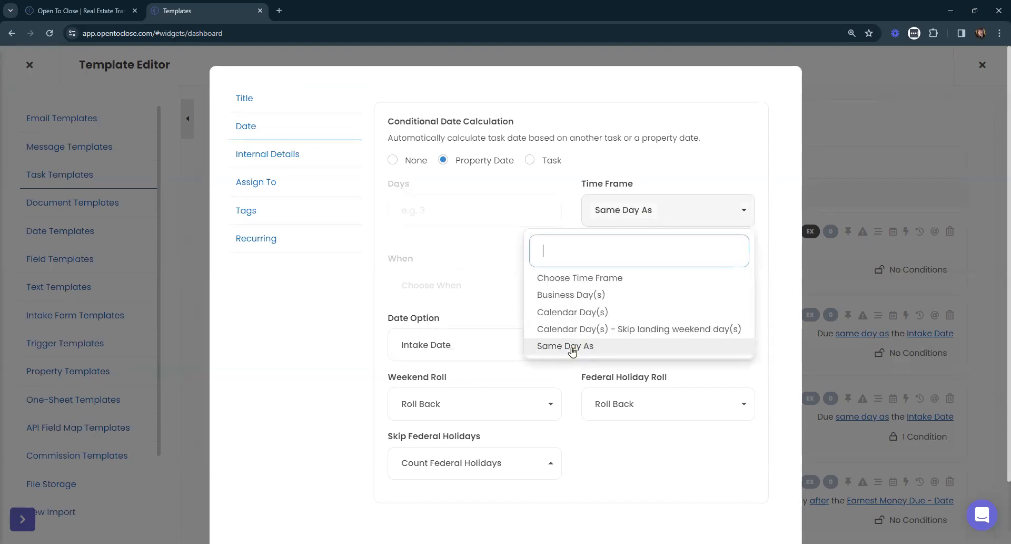
left_click(612, 215)
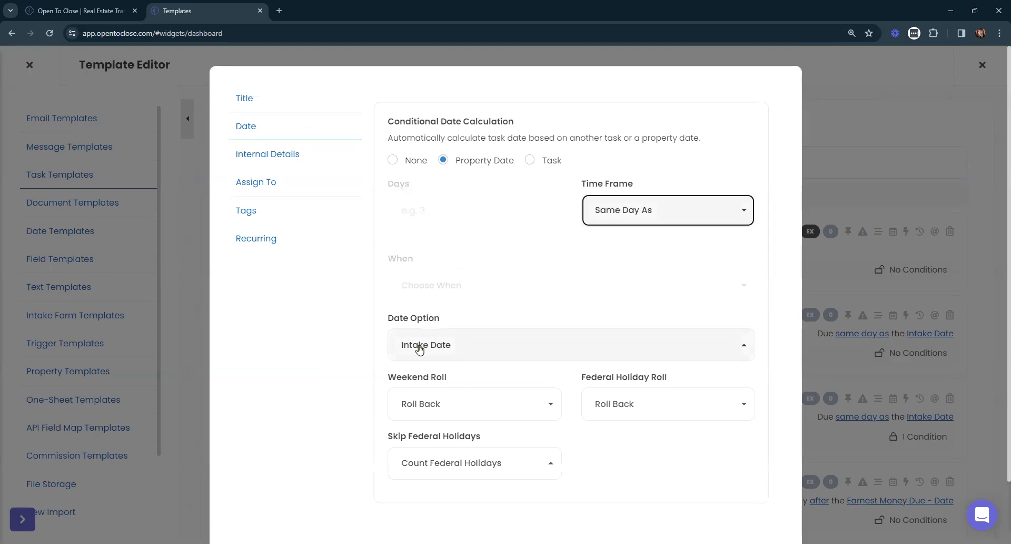
scroll(458, 350, "down", 1)
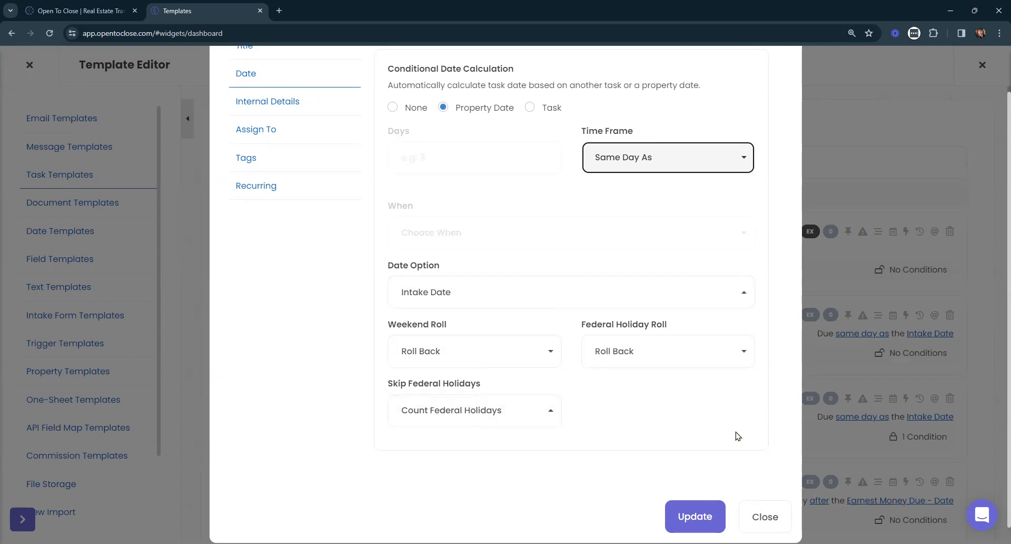
left_click(764, 517)
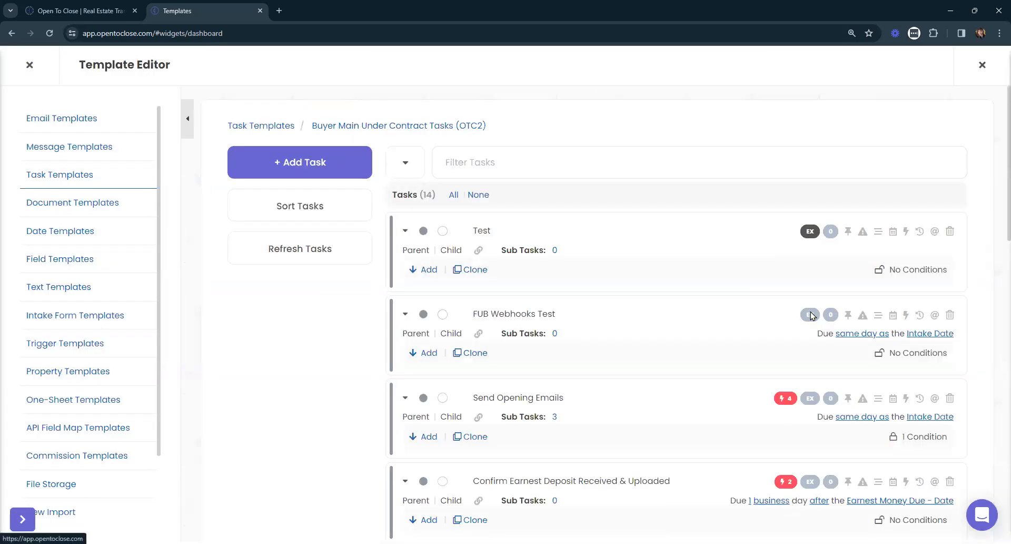
- Open the triggers of the Send Opening Emails task and look through its email and template triggers
scroll(811, 315, "down", 2)
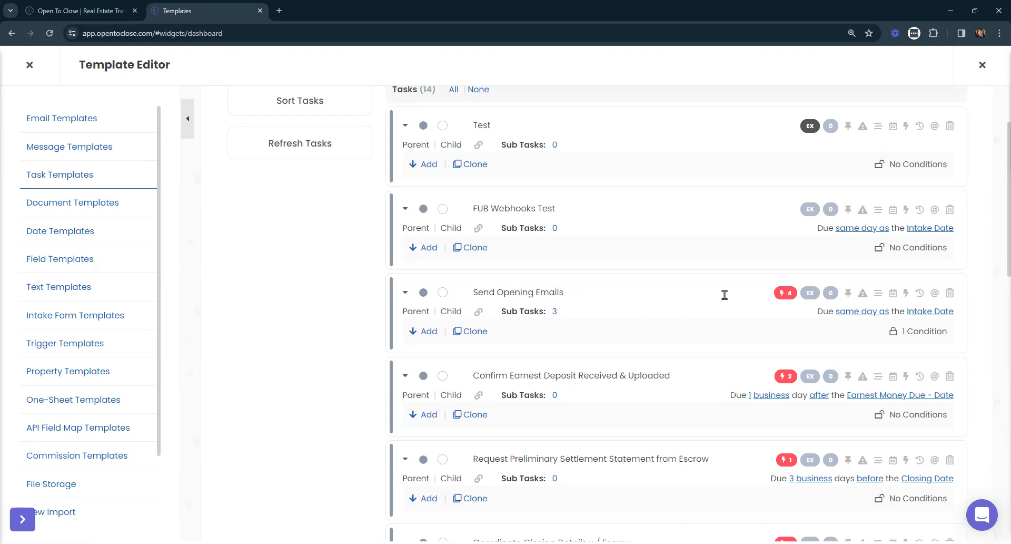
left_click(787, 294)
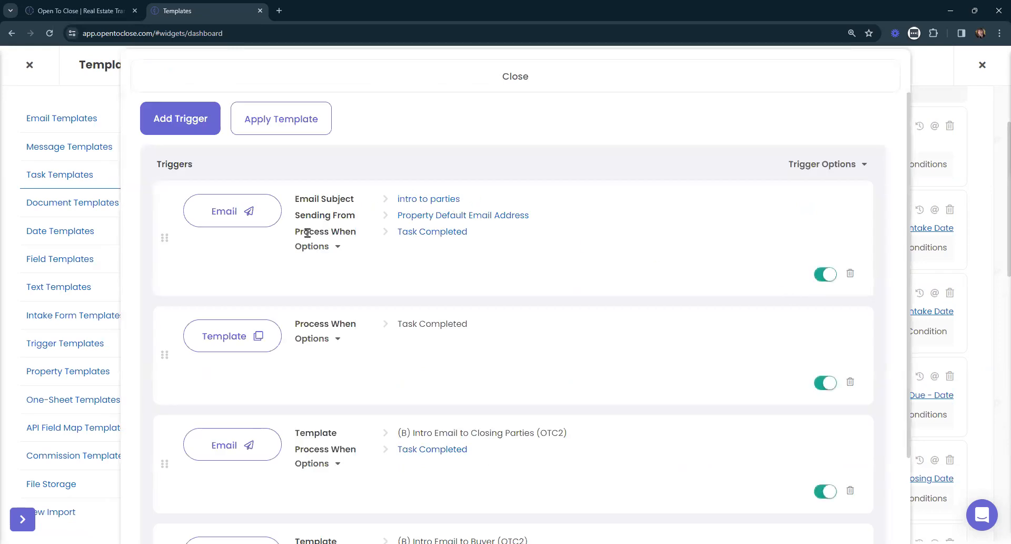
scroll(453, 268, "down", 2)
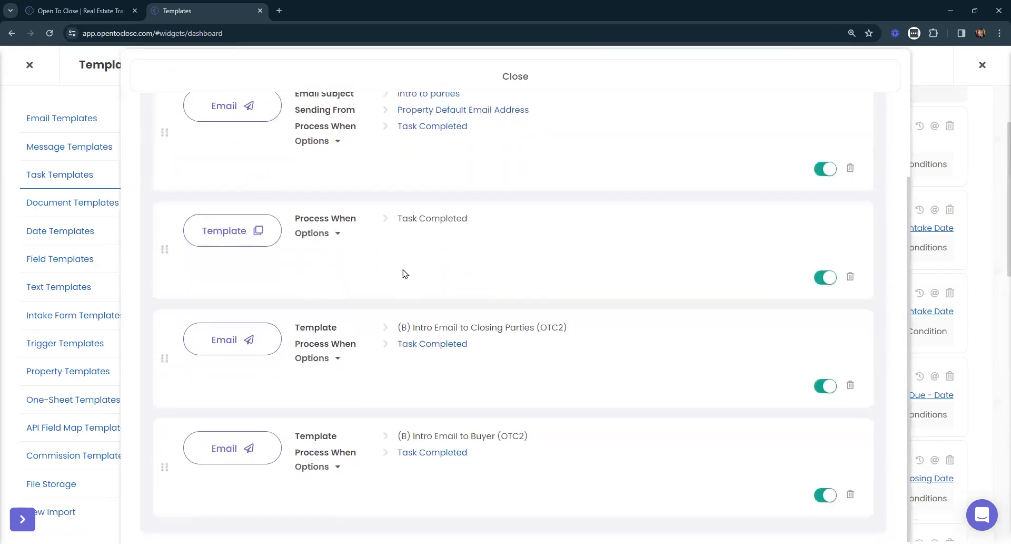
scroll(494, 402, "down", 1)
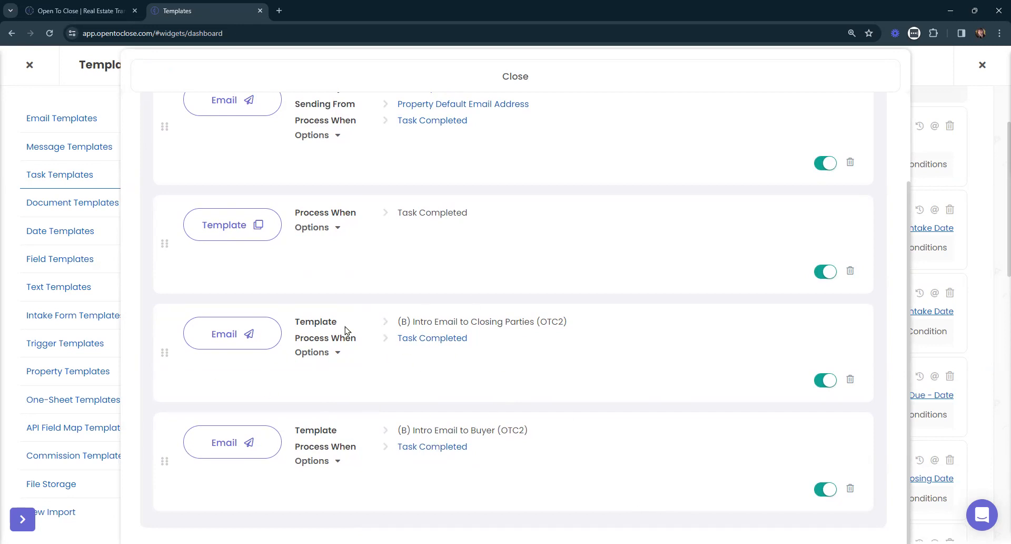
- Open the master template of the (B) Intro Email to Buyer (OTC2) email trigger for editing
left_click(217, 443)
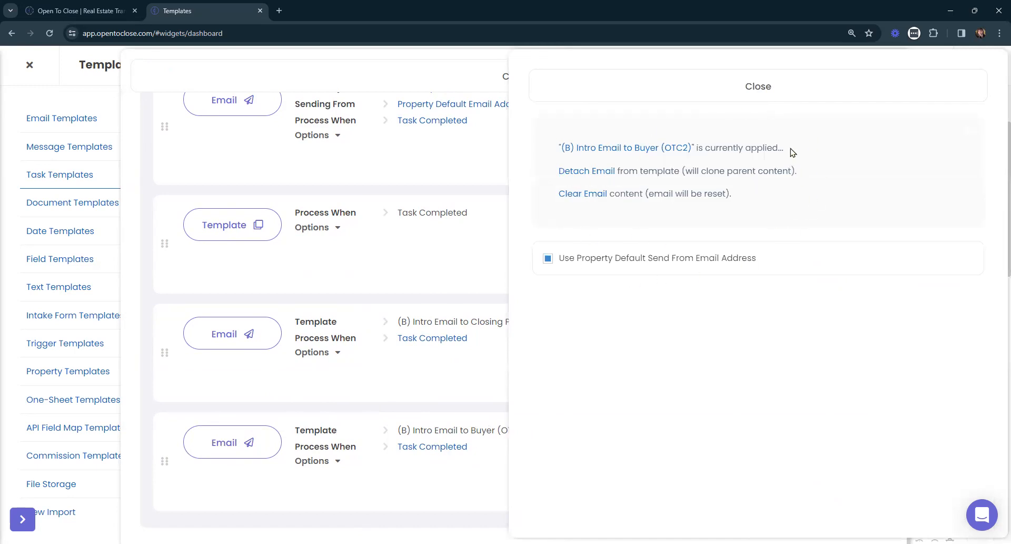
left_click(651, 150)
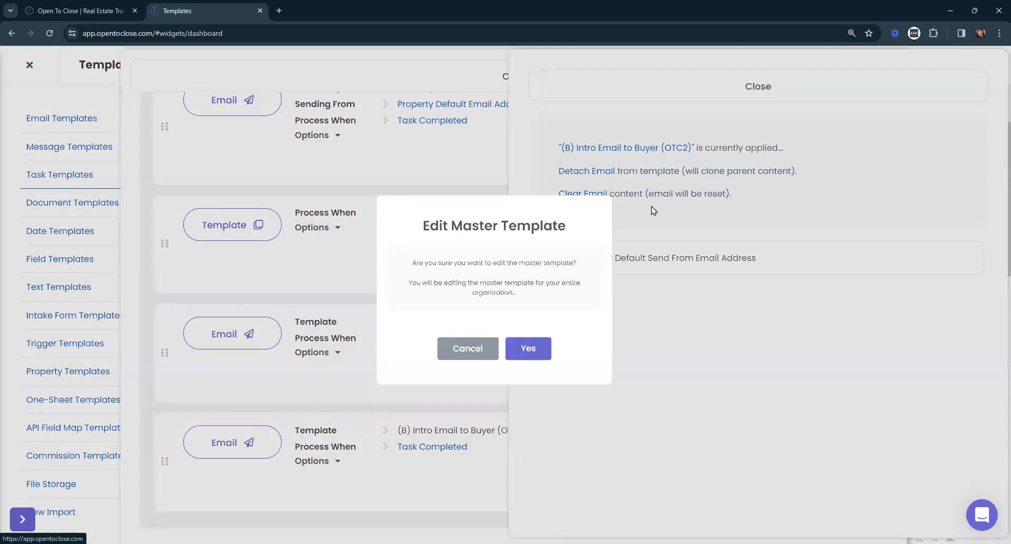
left_click_drag(588, 206, 395, 216)
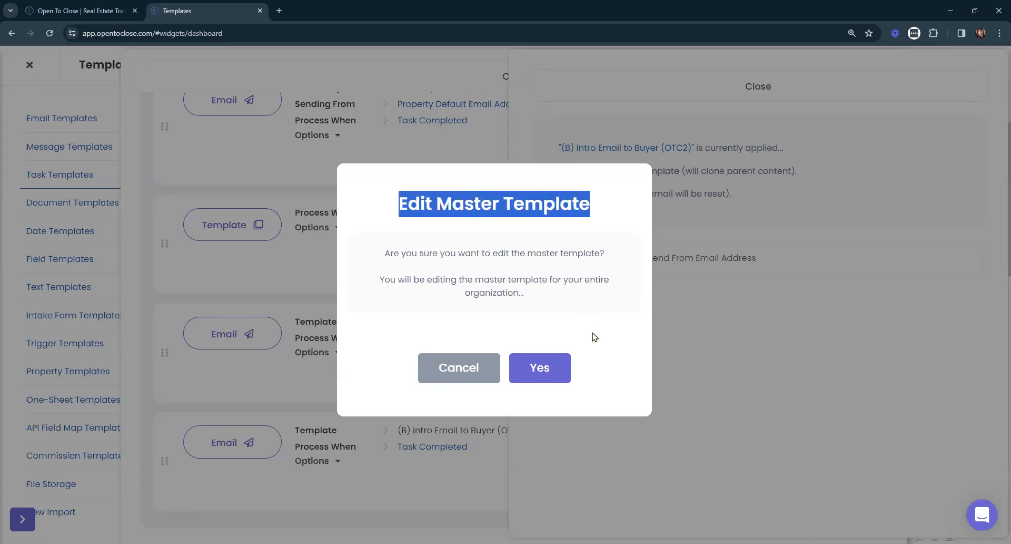
left_click(548, 371)
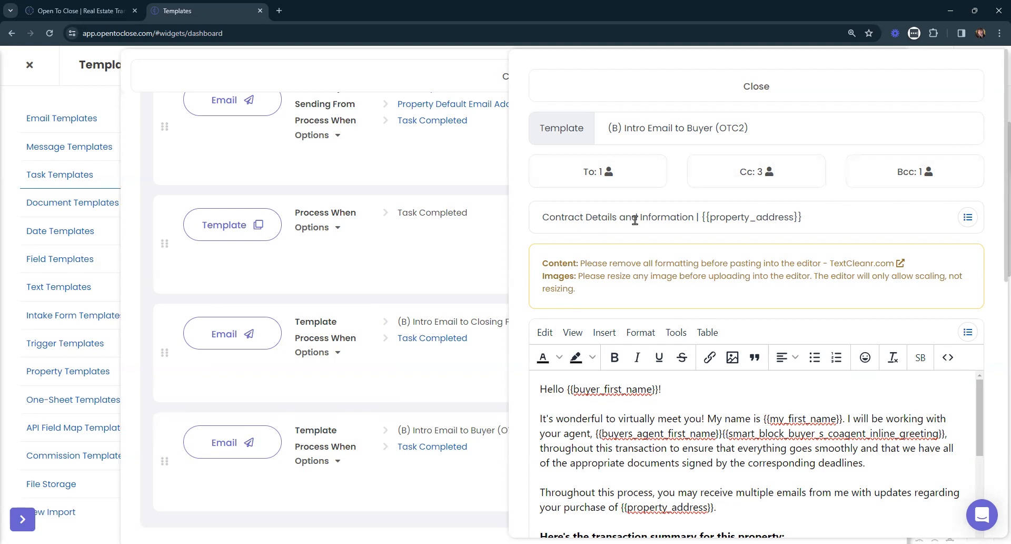
- Examine the intro email's subject, body placeholders and attachment options, and close both the email and the task's trigger list
scroll(785, 216, "down", 4)
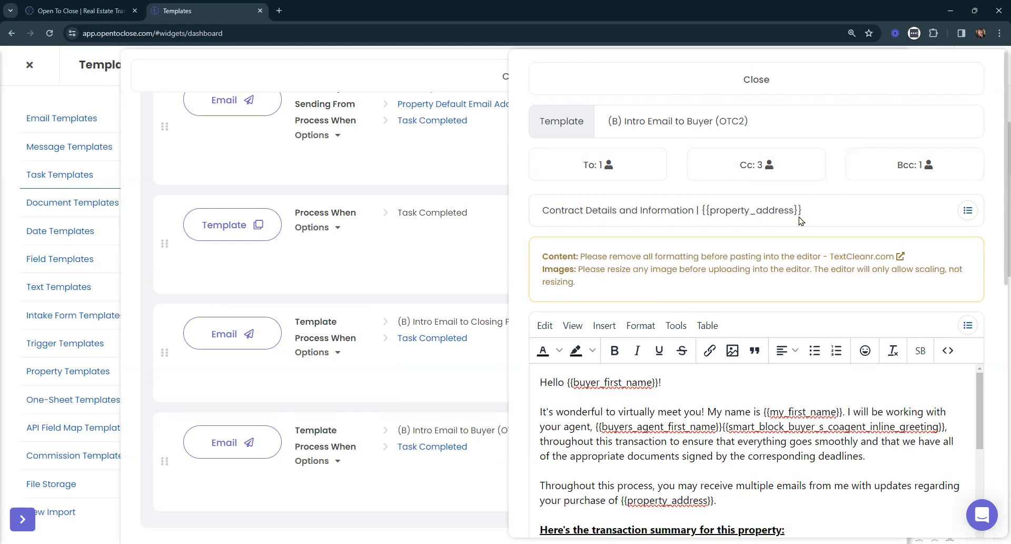
scroll(867, 243, "down", 5)
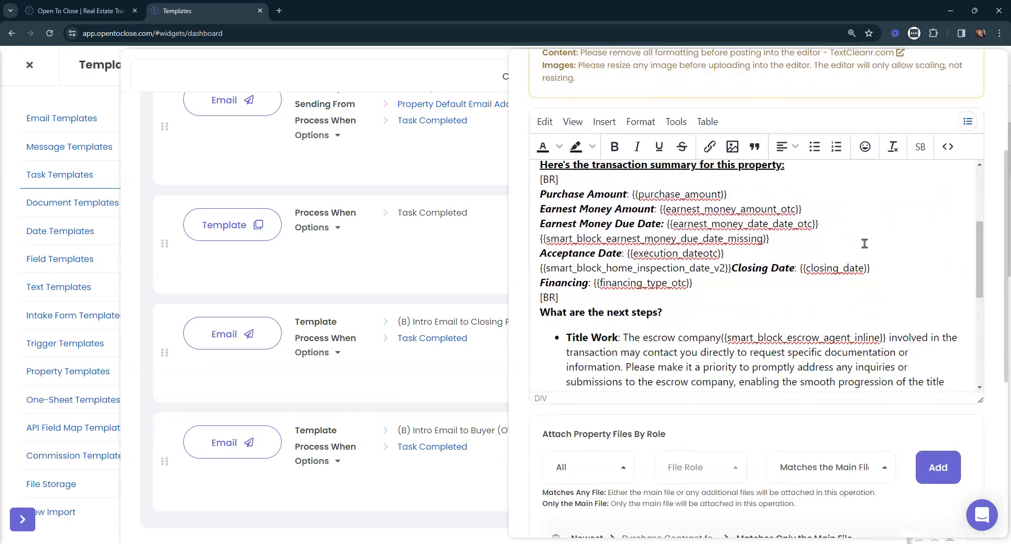
scroll(864, 243, "down", 1)
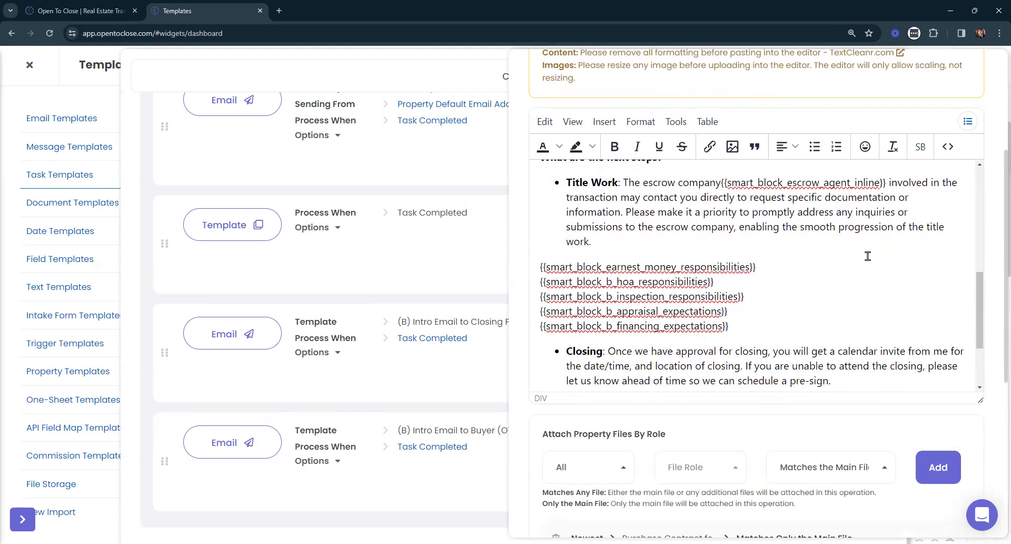
scroll(867, 256, "down", 5)
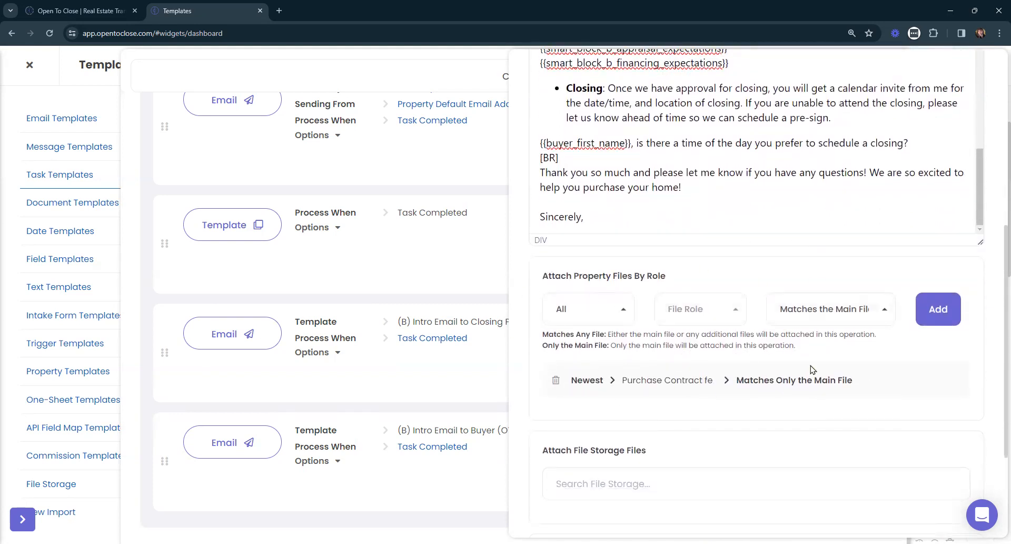
scroll(761, 401, "down", 2)
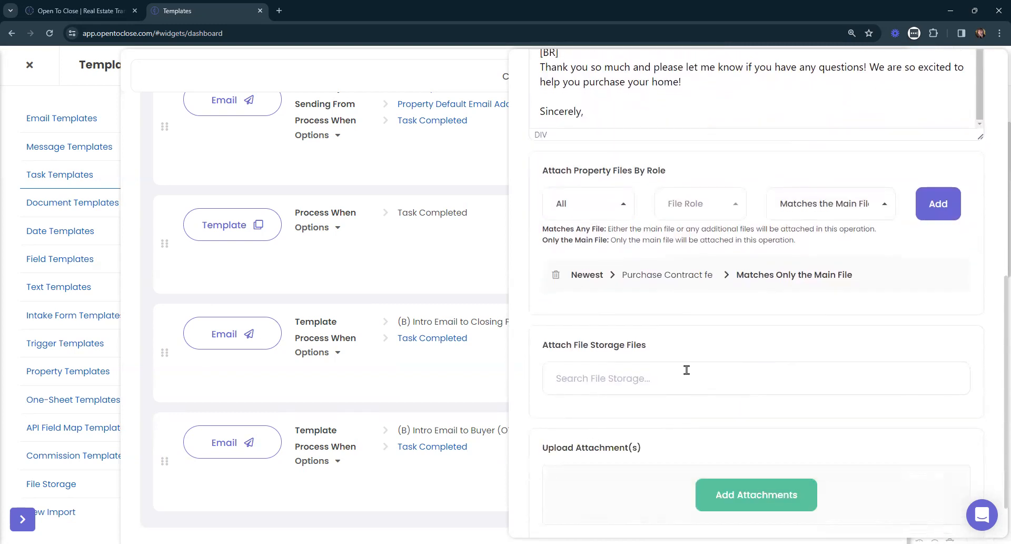
scroll(687, 370, "down", 1)
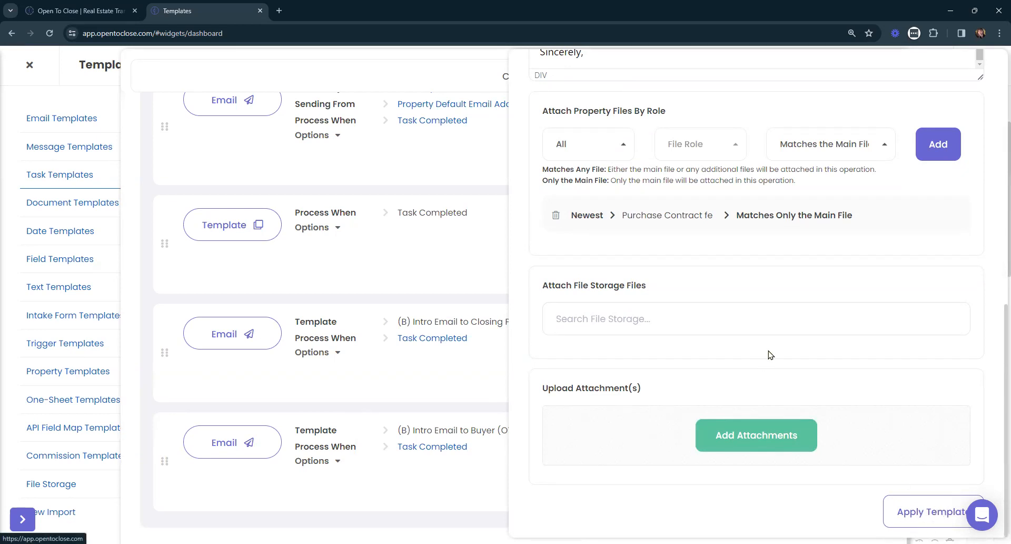
scroll(774, 352, "up", 6)
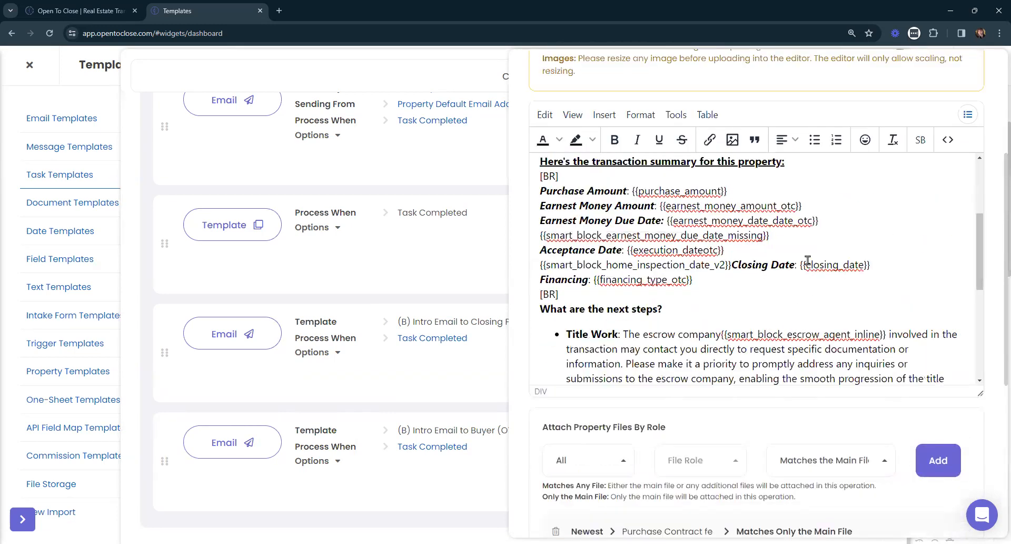
scroll(808, 260, "up", 5)
left_click(700, 83)
scroll(583, 174, "up", 2)
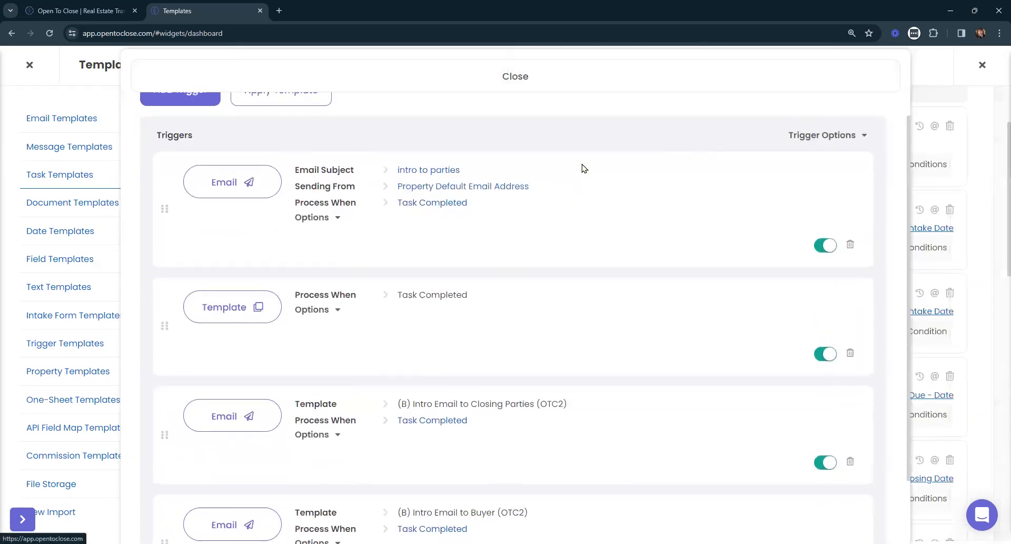
scroll(583, 169, "up", 1)
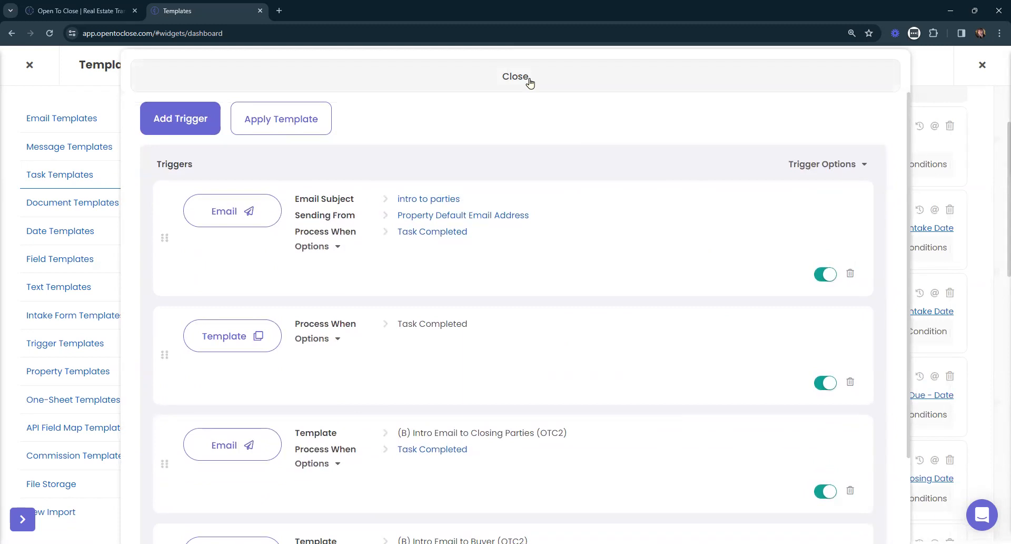
left_click(529, 83)
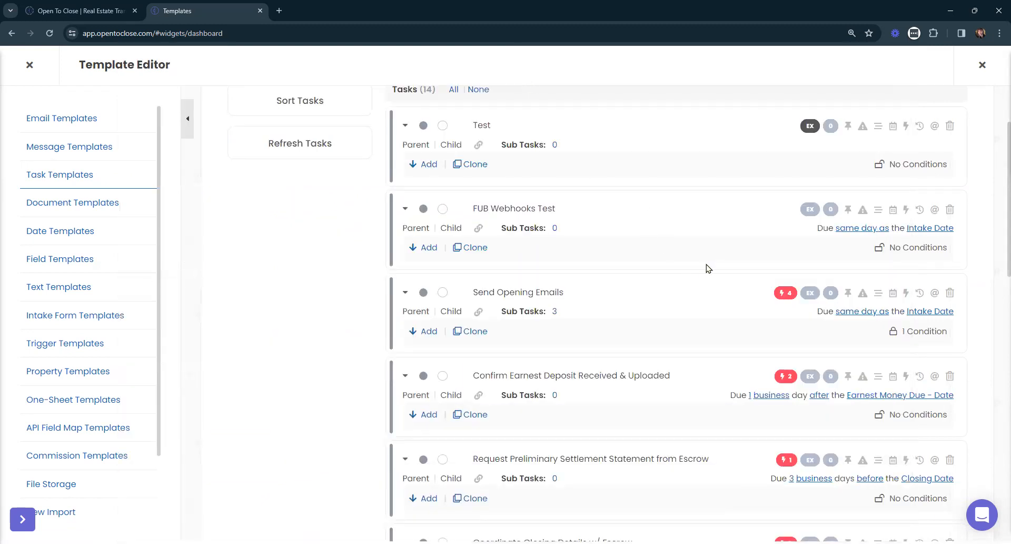
- Open the FUB Webhooks Test task's triggers and view the available trigger templates without applying one
scroll(711, 269, "up", 1)
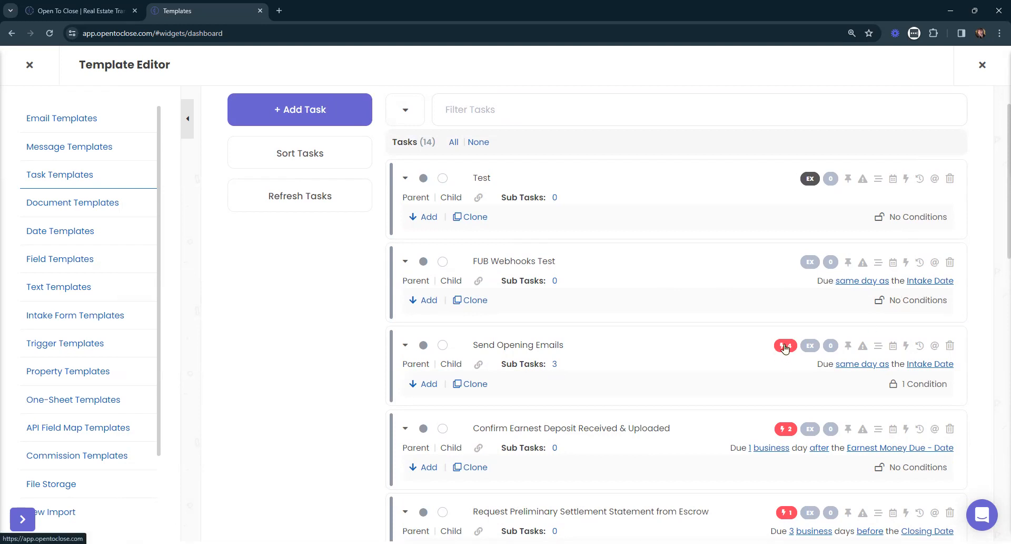
left_click(907, 263)
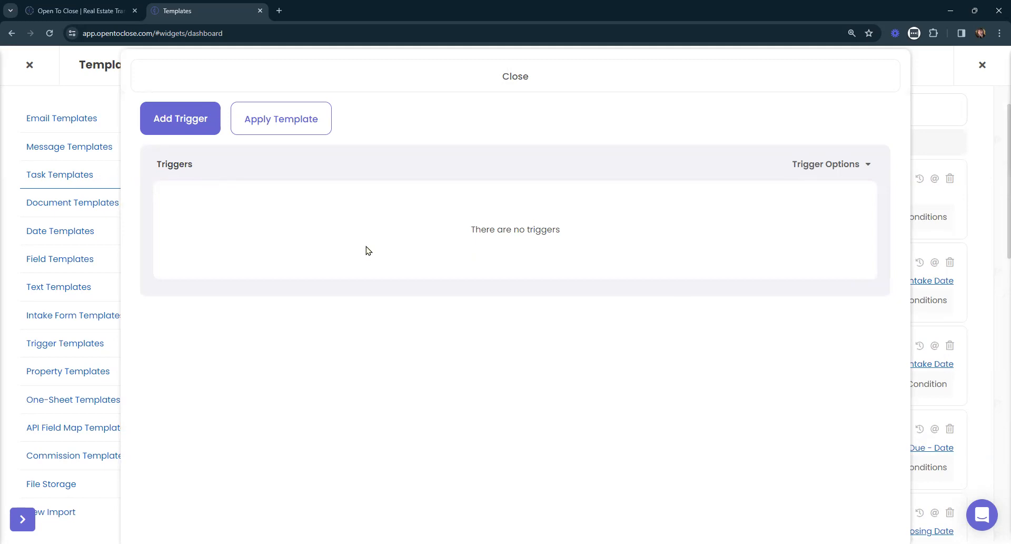
left_click(256, 120)
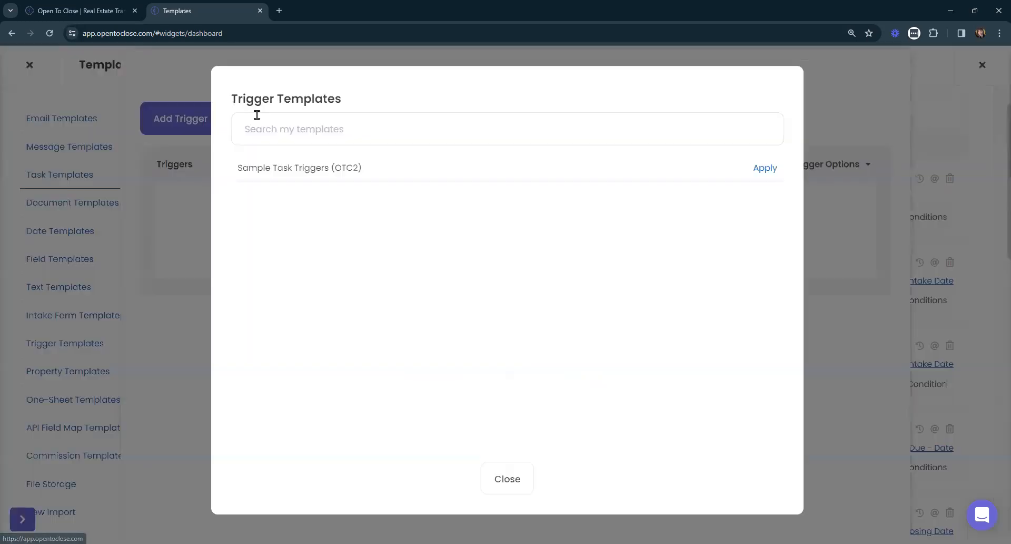
left_click(501, 484)
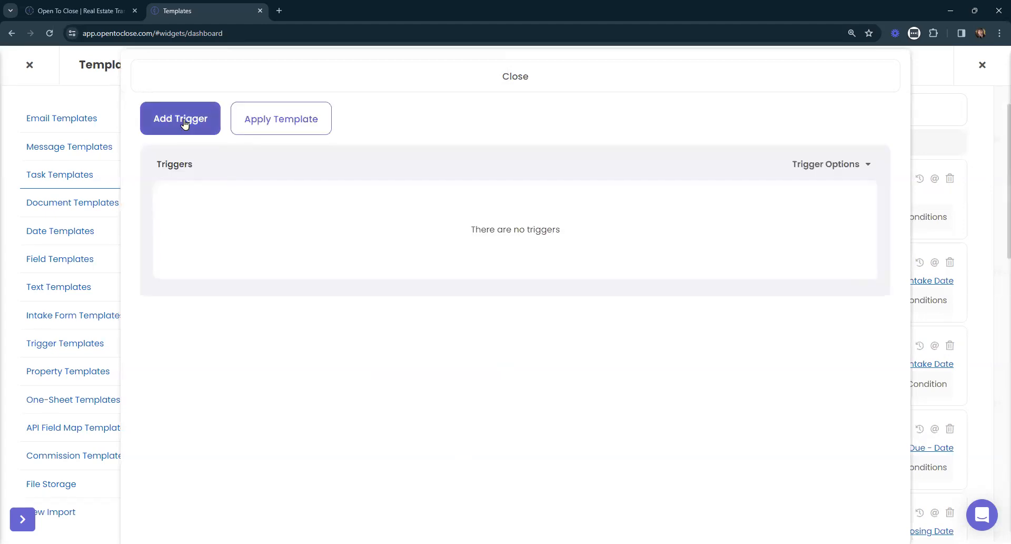
- Add a trigger to the FUB Webhooks Test task with the Task Completed action and the Send Email function
left_click(184, 122)
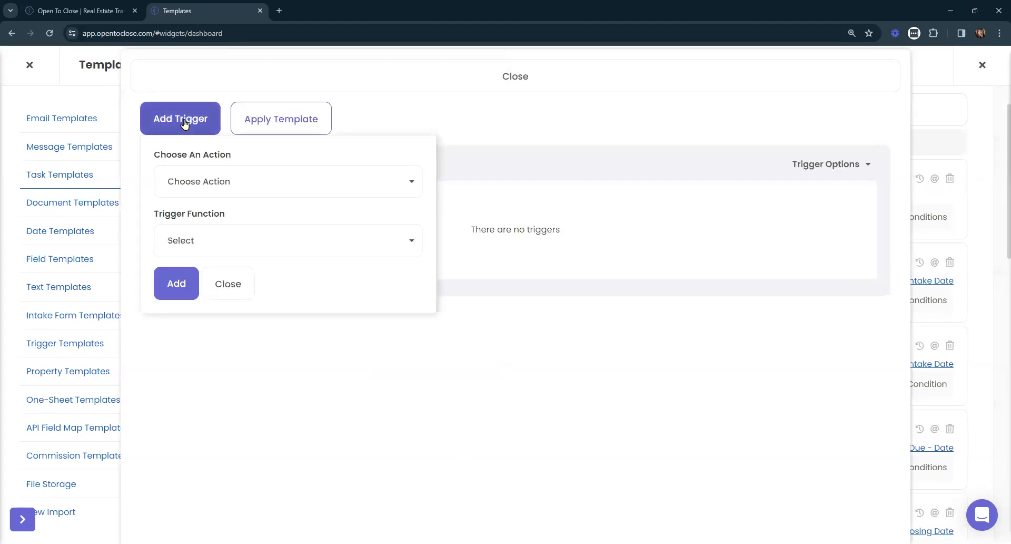
left_click(253, 196)
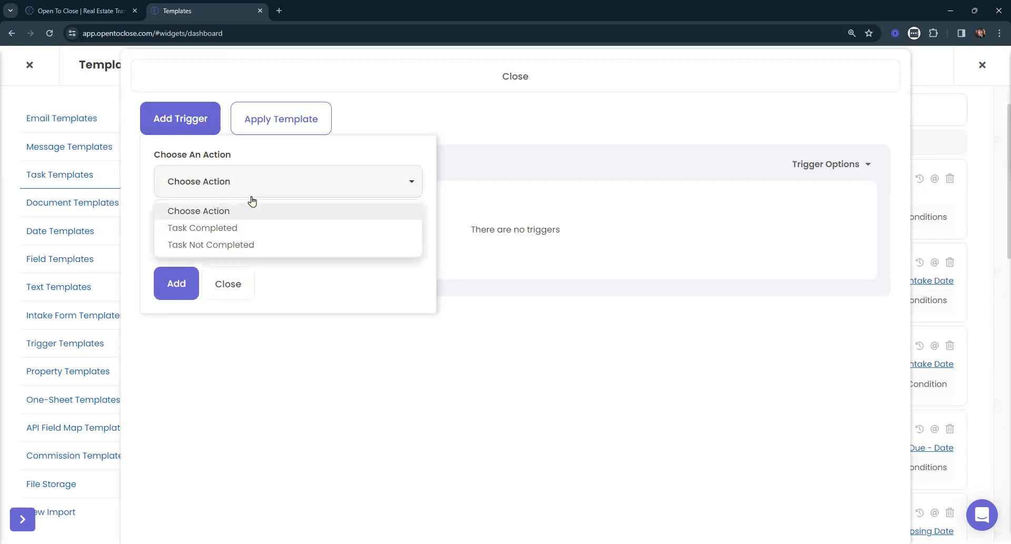
left_click(213, 231)
left_click(241, 240)
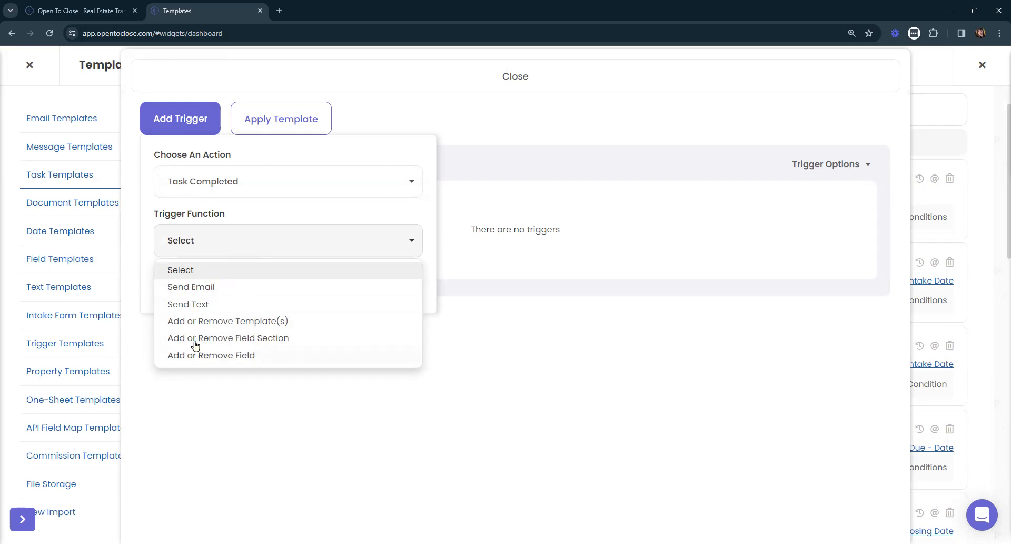
left_click(196, 287)
left_click(177, 288)
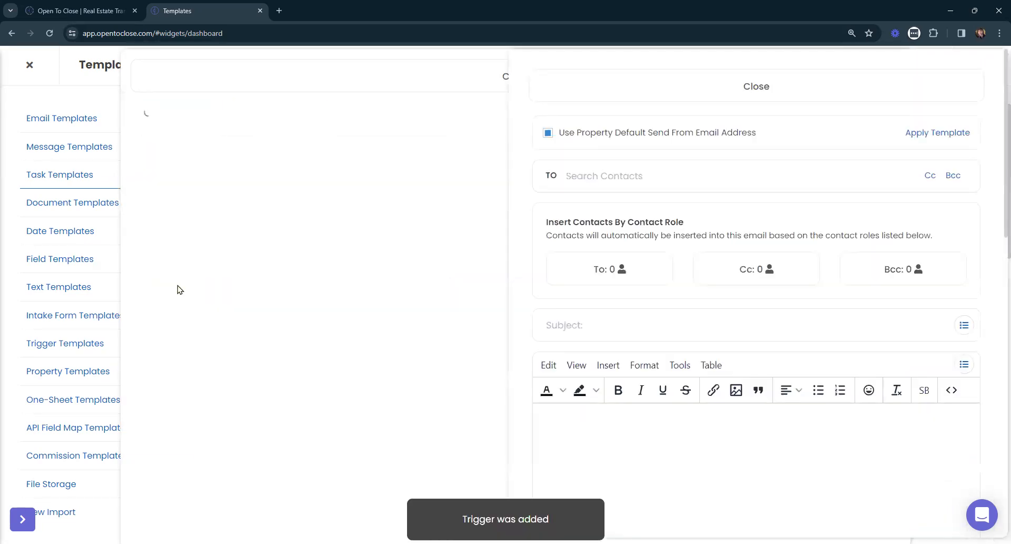
- View the email templates available for the new trigger without applying one, and review the blank email's recipient, subject and body fields
left_click(933, 134)
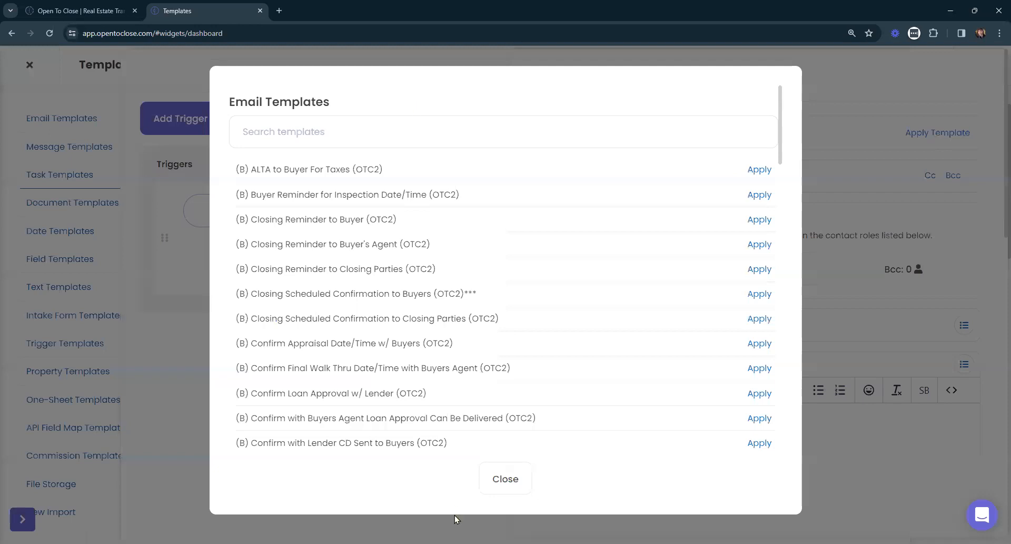
left_click(495, 475)
scroll(734, 395, "down", 5)
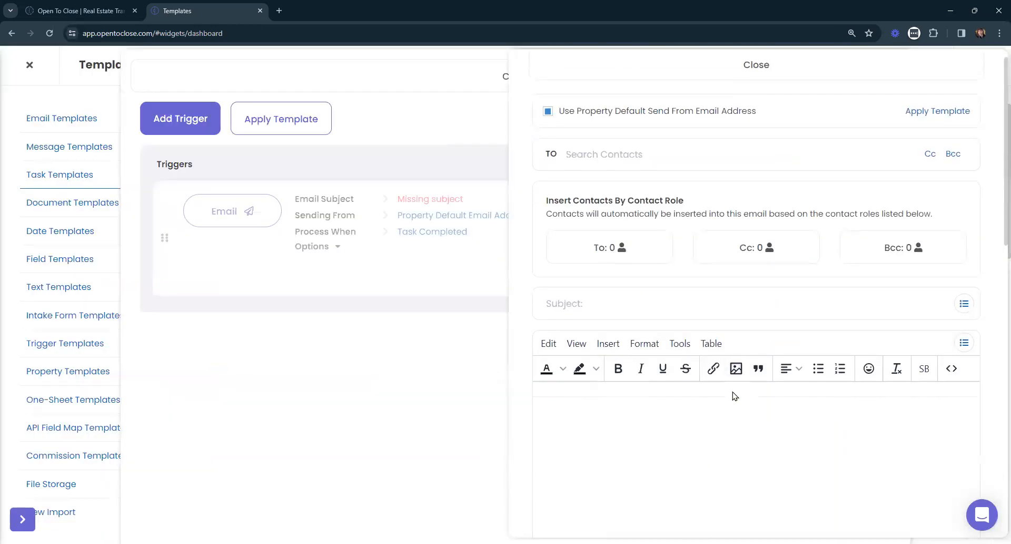
scroll(735, 399, "down", 1)
scroll(735, 399, "up", 5)
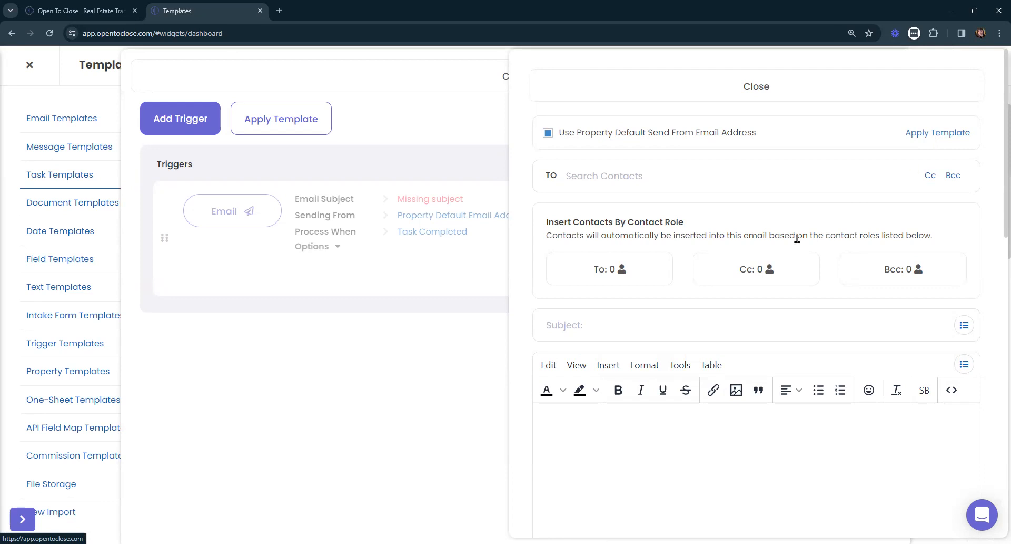
scroll(794, 234, "down", 3)
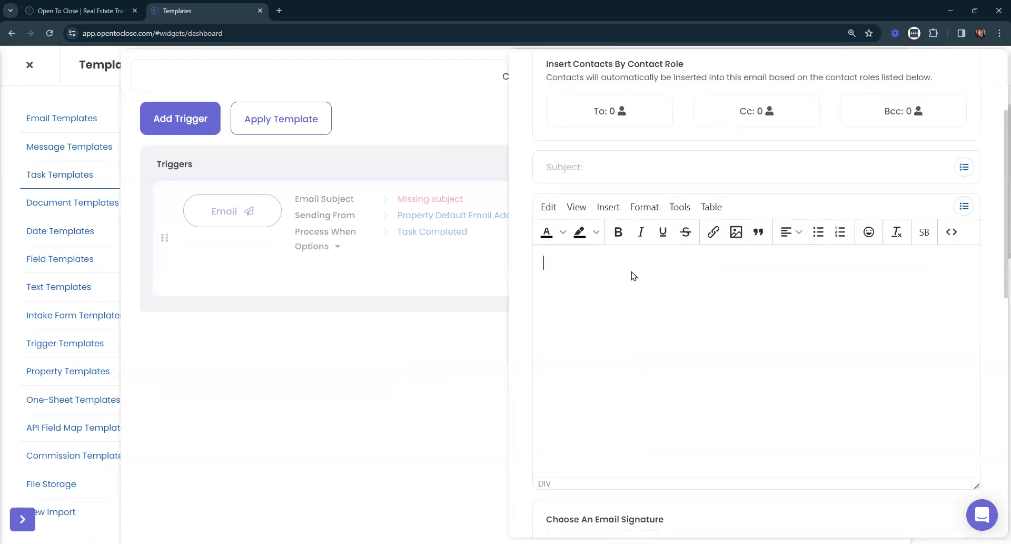
- Examine the blank email's body, signature and template options without applying a template, and close the email
left_click(634, 291)
scroll(640, 340, "up", 3)
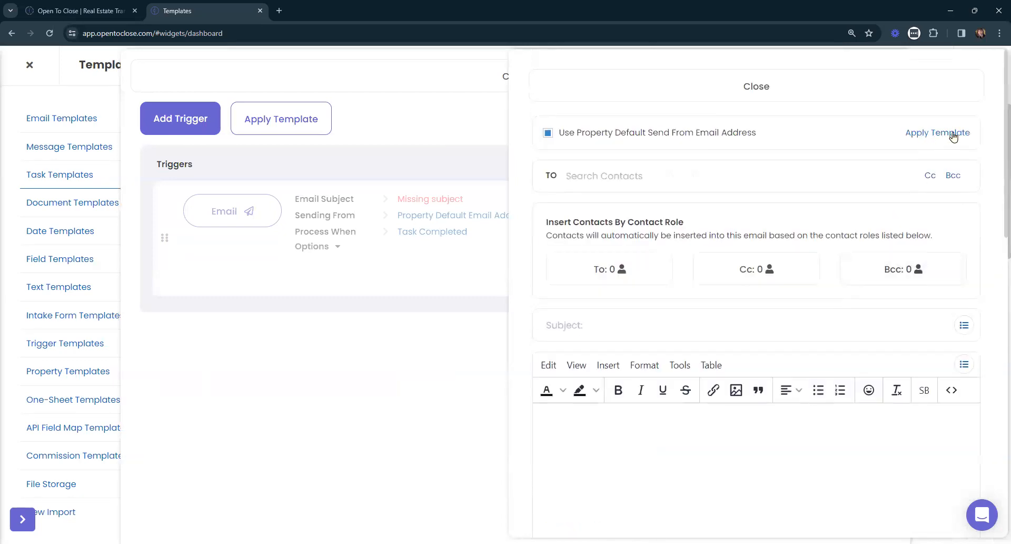
scroll(759, 309, "down", 4)
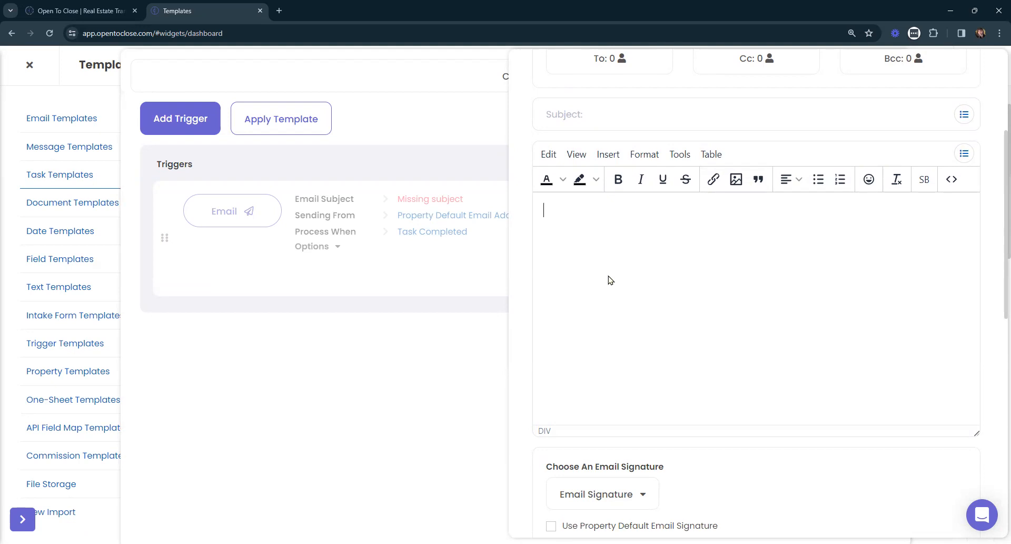
scroll(608, 278, "up", 4)
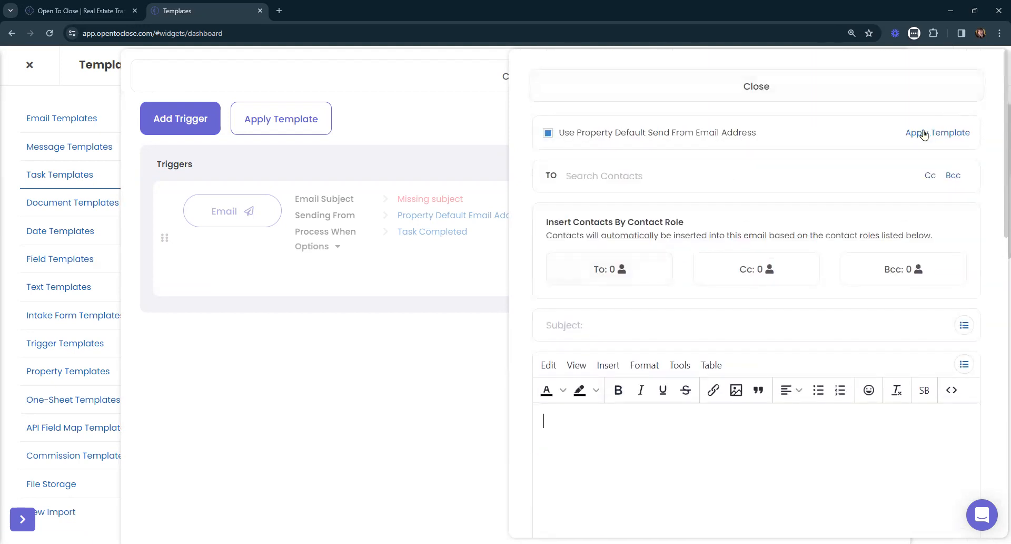
left_click(730, 82)
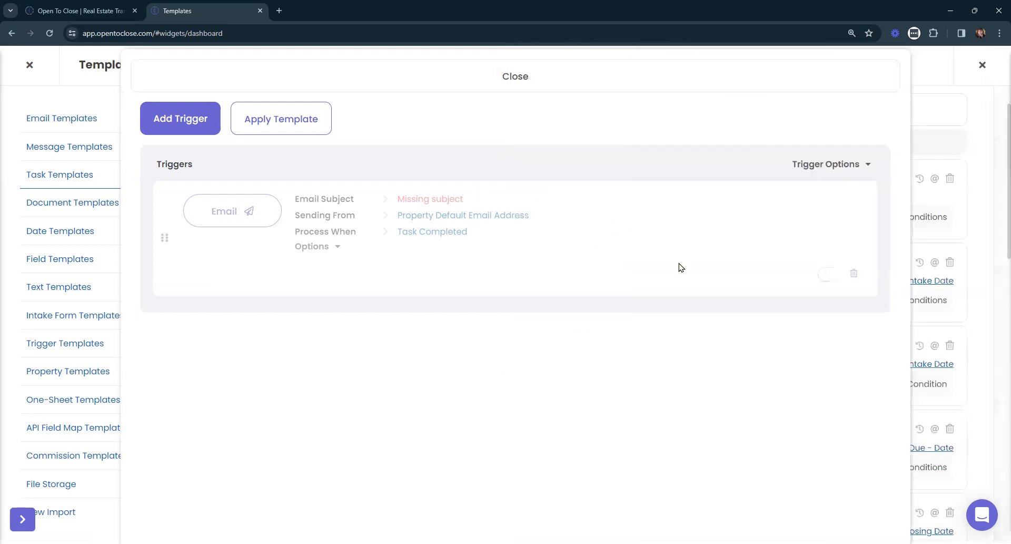
- Switch the new email trigger to automatic sending and back to queued in its expanded options, and close the task's trigger list
left_click(822, 167)
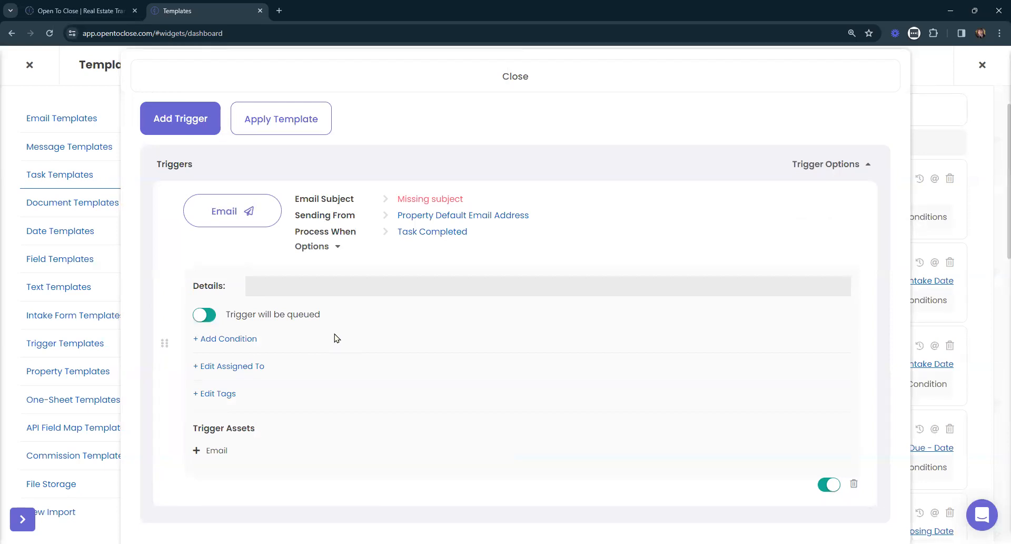
left_click_drag(225, 314, 327, 319)
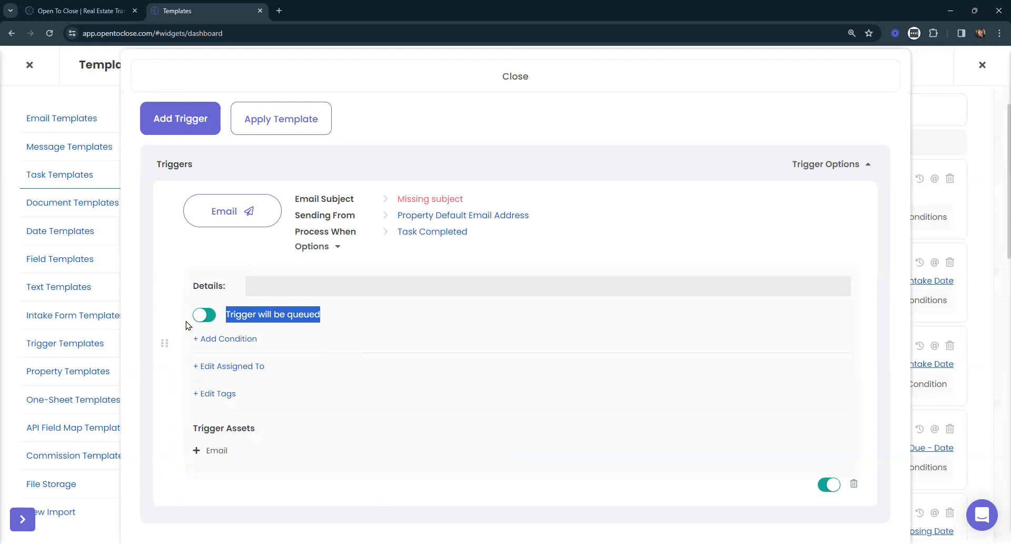
left_click(208, 315)
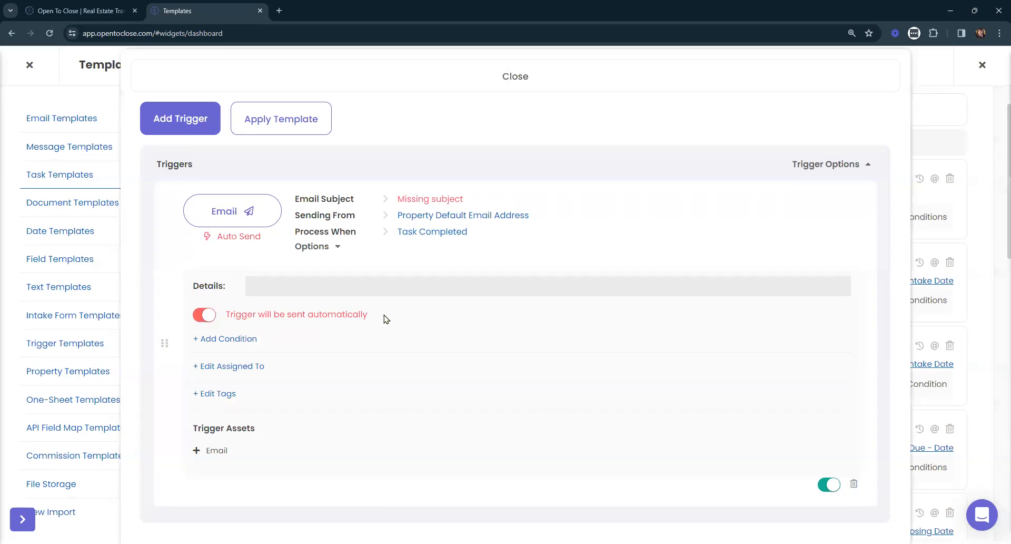
left_click(206, 316)
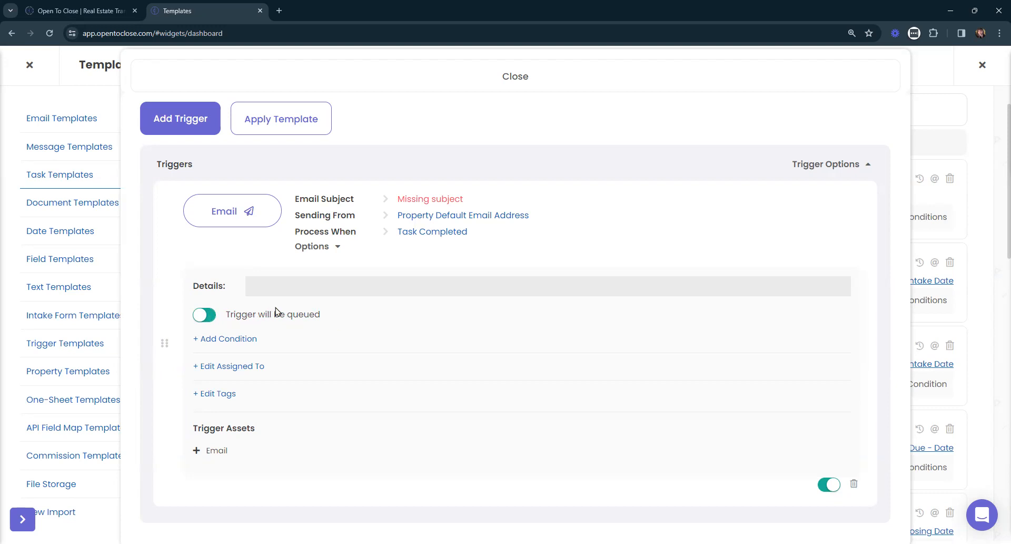
left_click(714, 79)
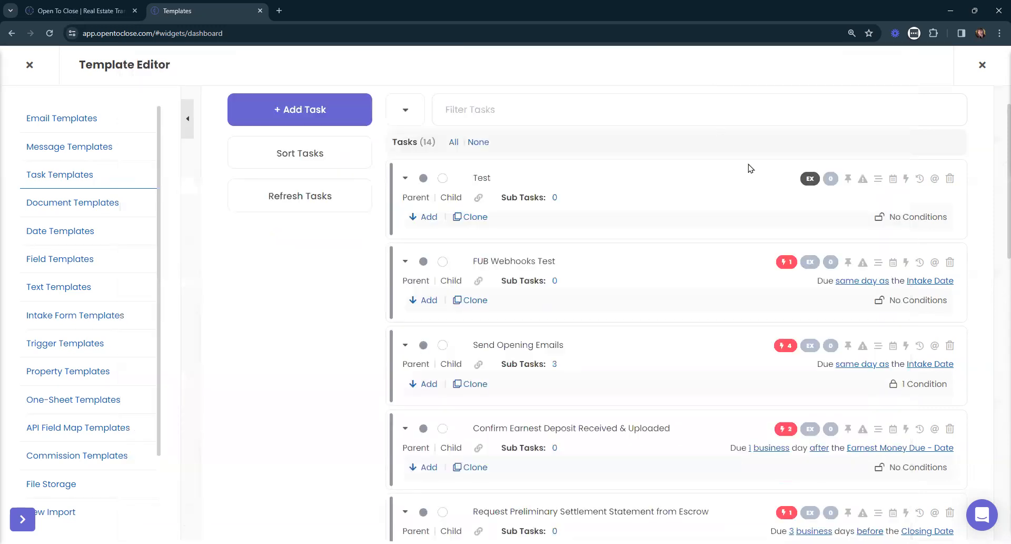